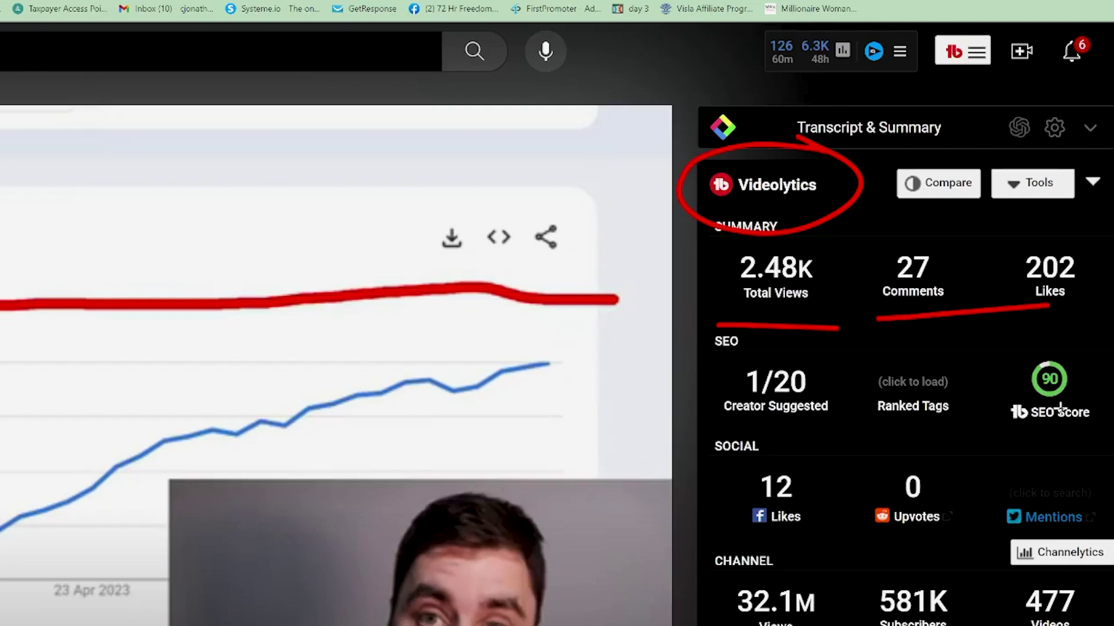
{"action": "scroll", "coordinate": [1062, 398], "scroll_direction": "down", "scroll_amount": 1}
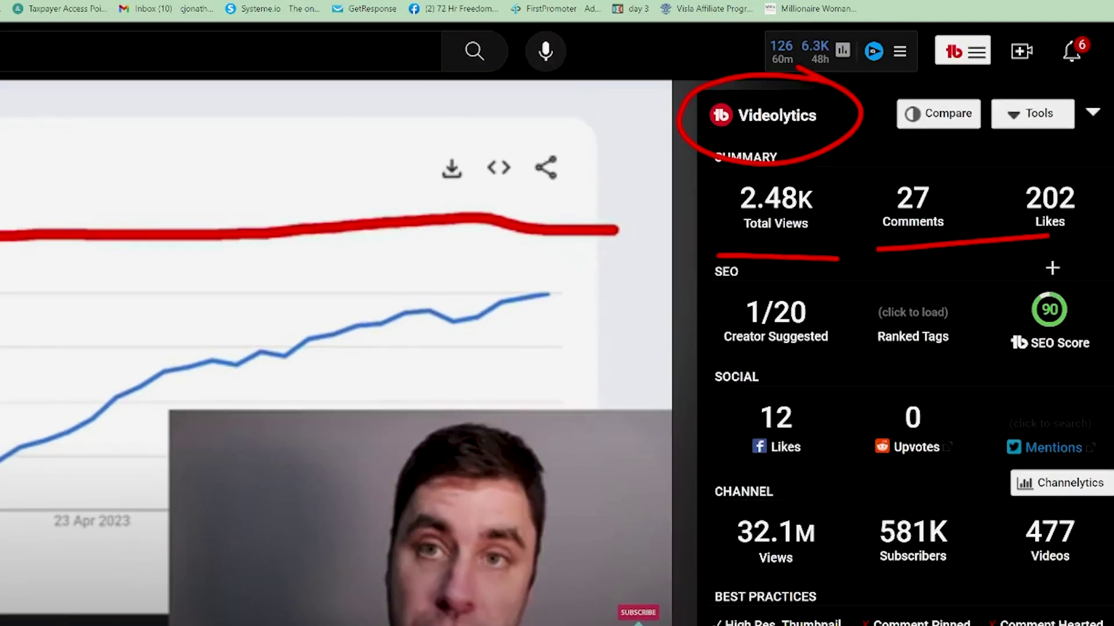
Step: Circle the SEO Score of 90, clear the drawing, and select the video title up to 'Beginner'
{"action": "left_click_drag", "start_coordinate": [979, 386], "coordinate": [1072, 266]}
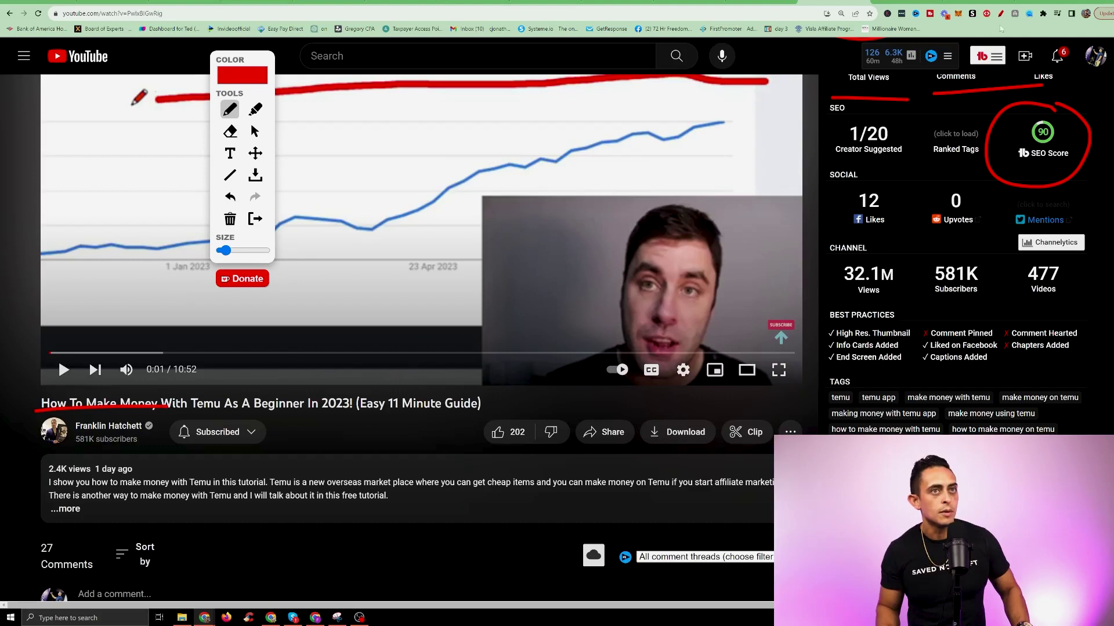
{"action": "key", "text": "Escape"}
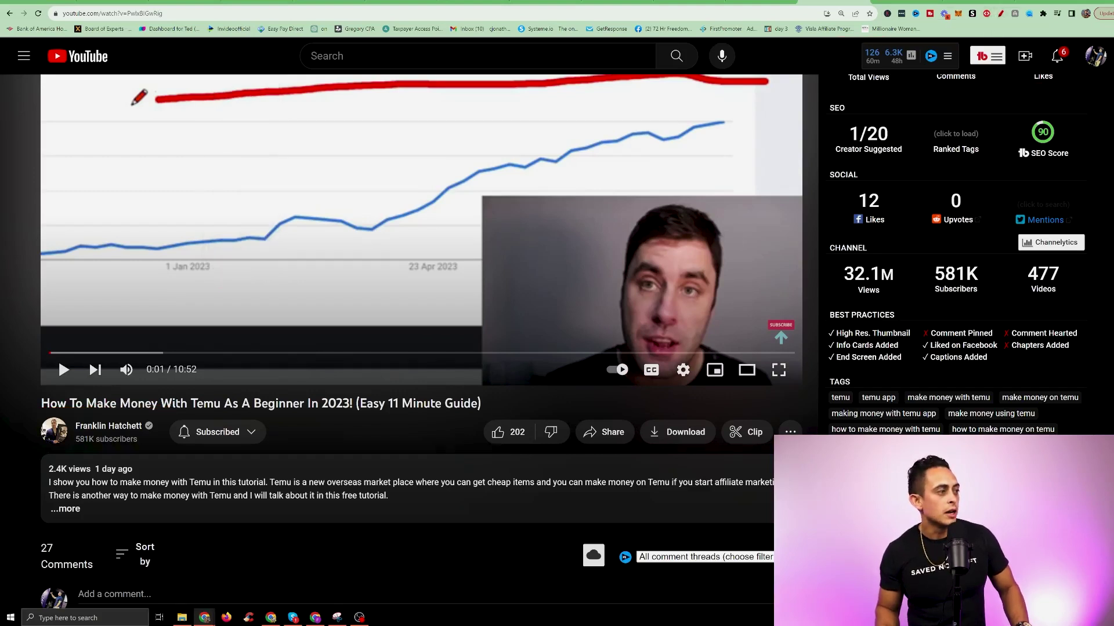
{"action": "left_click_drag", "start_coordinate": [41, 403], "coordinate": [310, 402]}
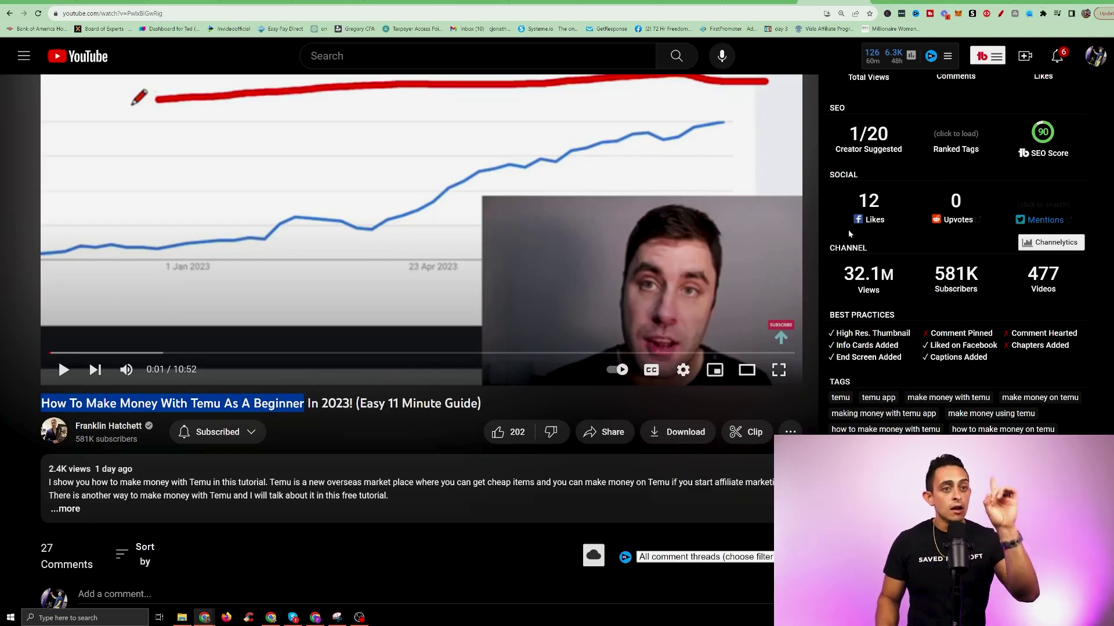
{"action": "scroll", "coordinate": [1004, 305], "scroll_direction": "down", "scroll_amount": 2}
{"action": "scroll", "coordinate": [993, 299], "scroll_direction": "down", "scroll_amount": 1}
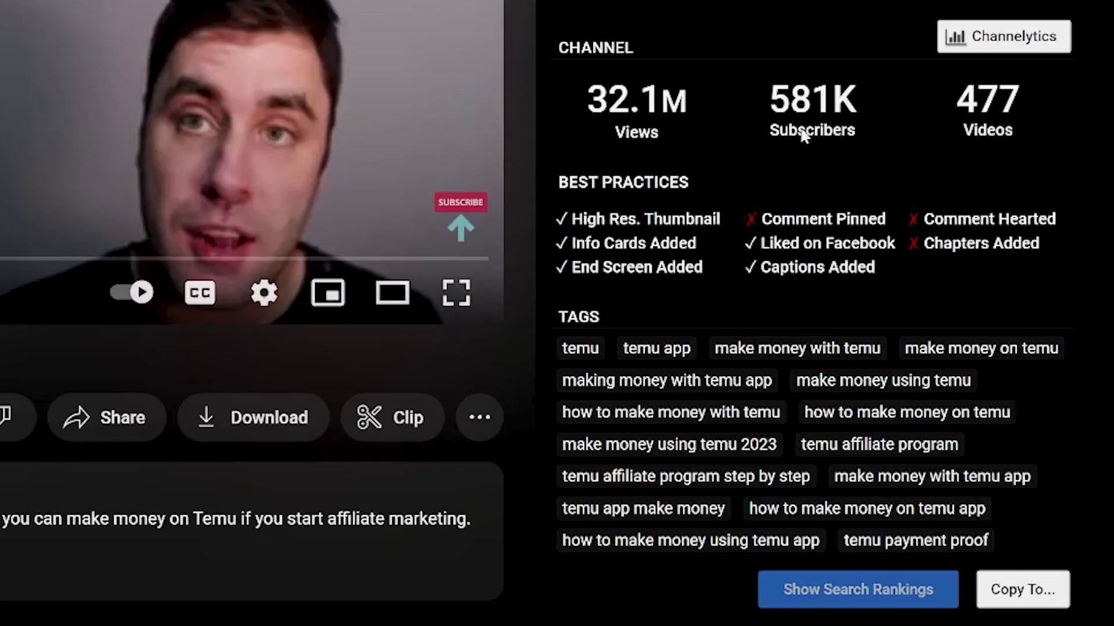
Step: Underline 'High Res. Thumbnail' and 'End Screen Added', clear them, and load the tag search rankings
{"action": "key", "text": "alt+shift+d"}
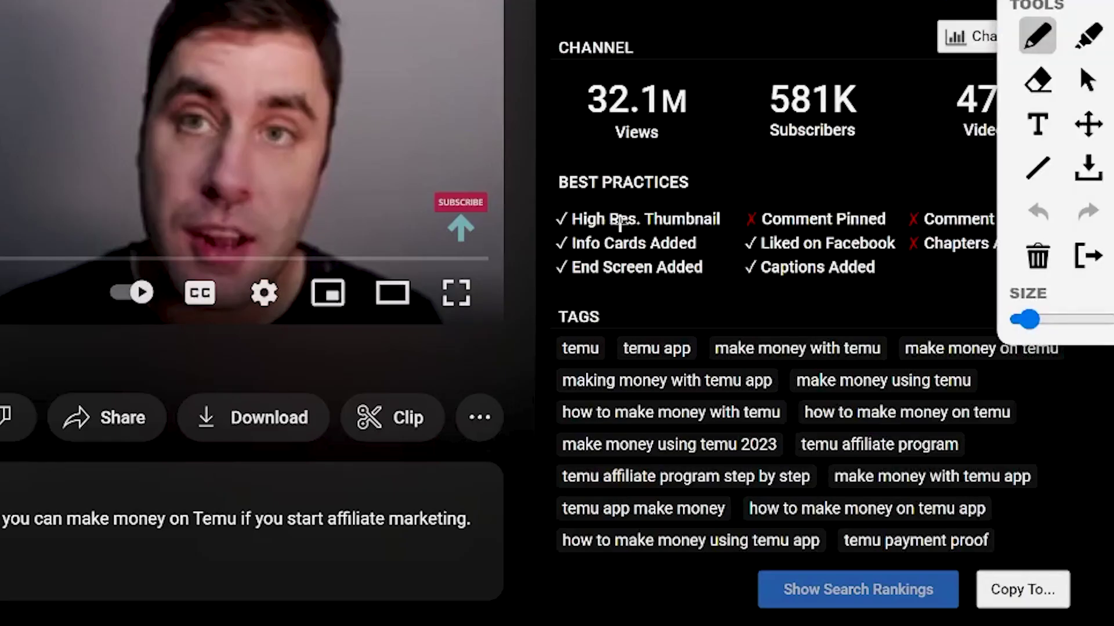
{"action": "left_click_drag", "start_coordinate": [602, 232], "coordinate": [725, 233]}
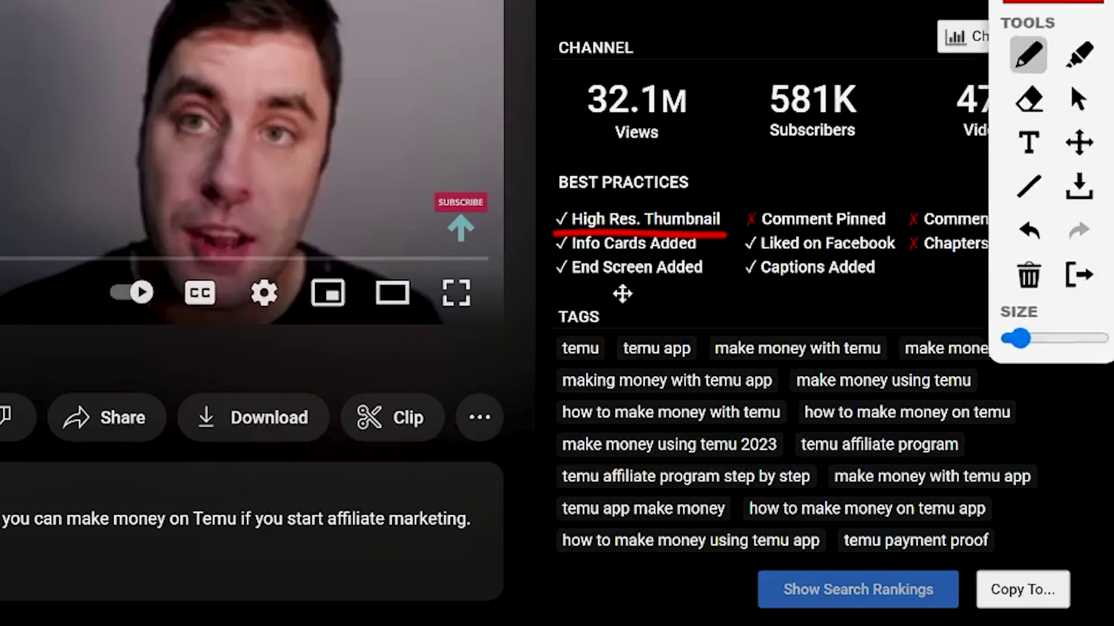
{"action": "key", "text": "alt+shift+d"}
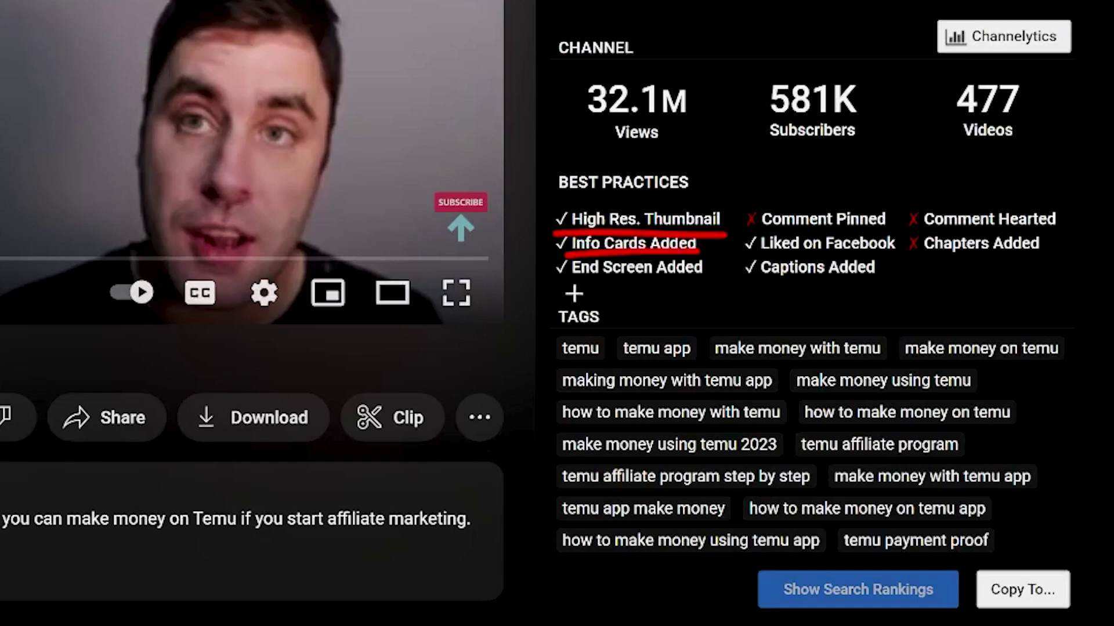
{"action": "left_click_drag", "start_coordinate": [573, 296], "coordinate": [687, 284]}
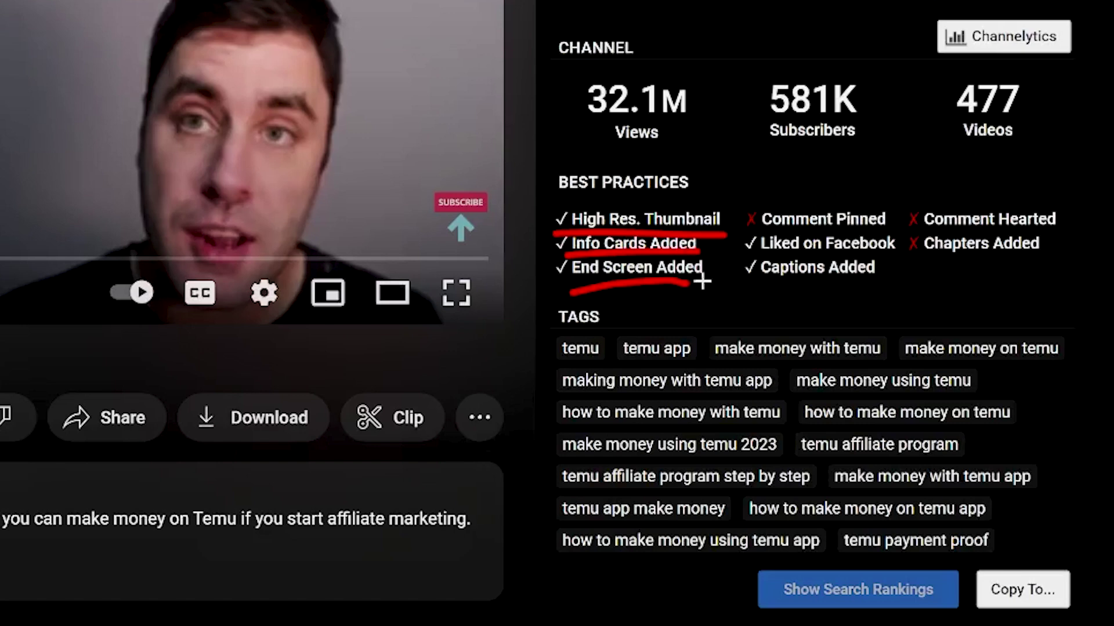
{"action": "key", "text": "Escape"}
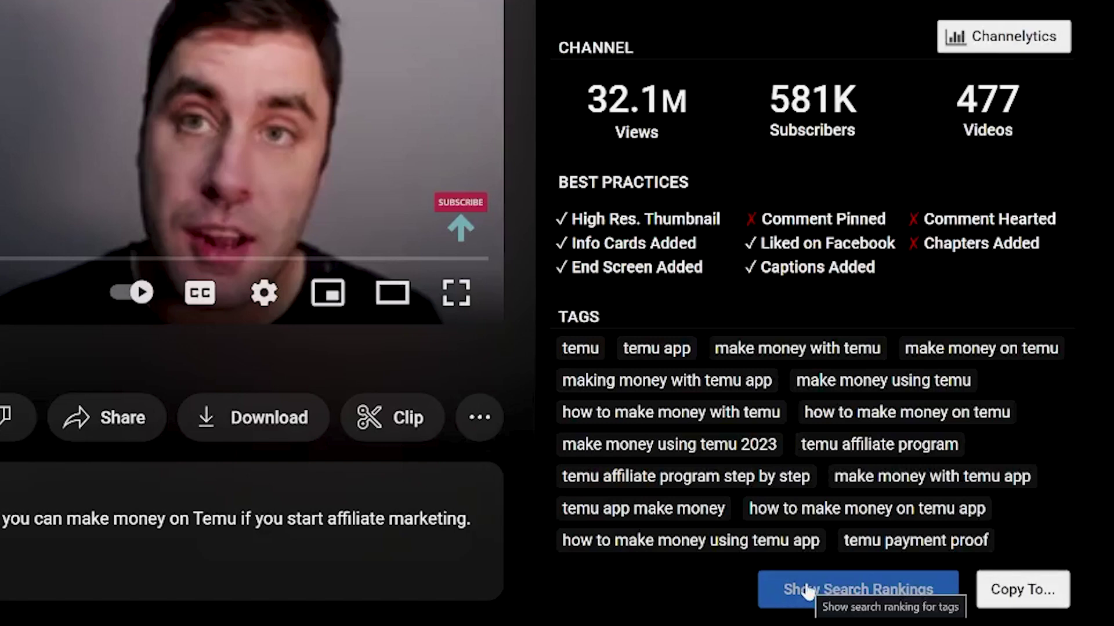
{"action": "left_click", "coordinate": [808, 593]}
{"action": "scroll", "coordinate": [808, 535], "scroll_direction": "down", "scroll_amount": 1}
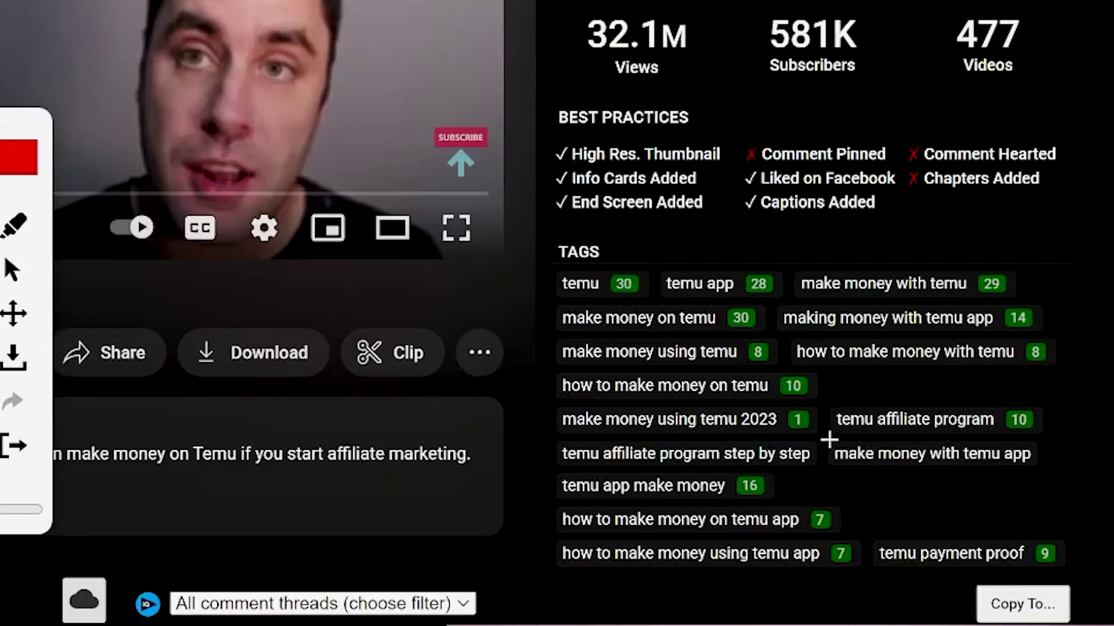
Step: Underline and circle the 'temu affiliate program' tag once the rankings appear
{"action": "left_click_drag", "start_coordinate": [829, 440], "coordinate": [979, 446]}
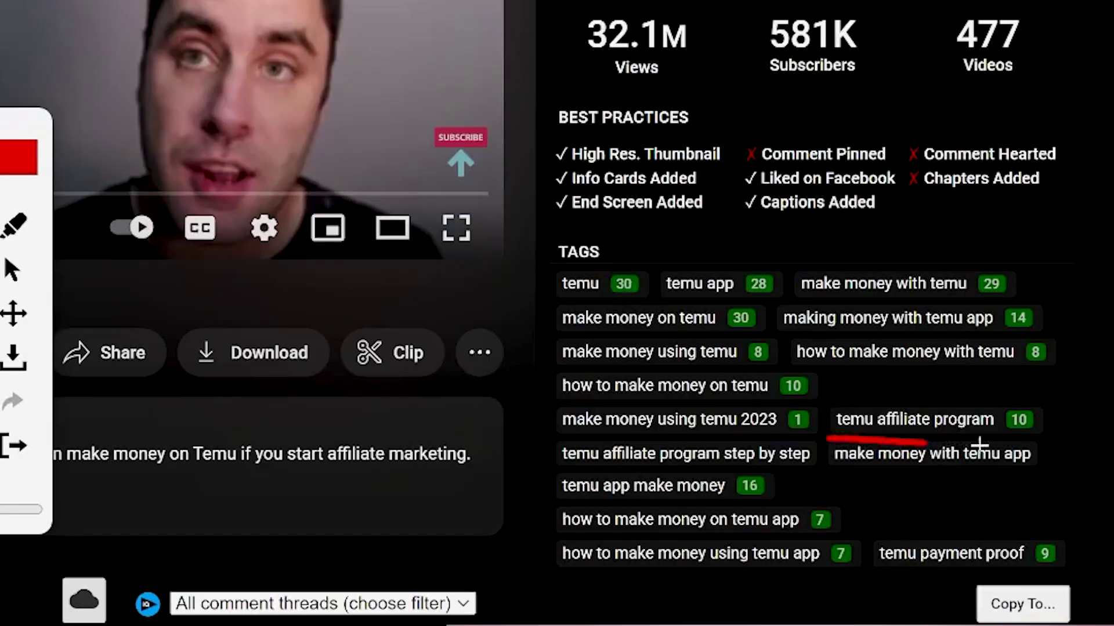
{"action": "left_click_drag", "start_coordinate": [844, 381], "coordinate": [834, 448]}
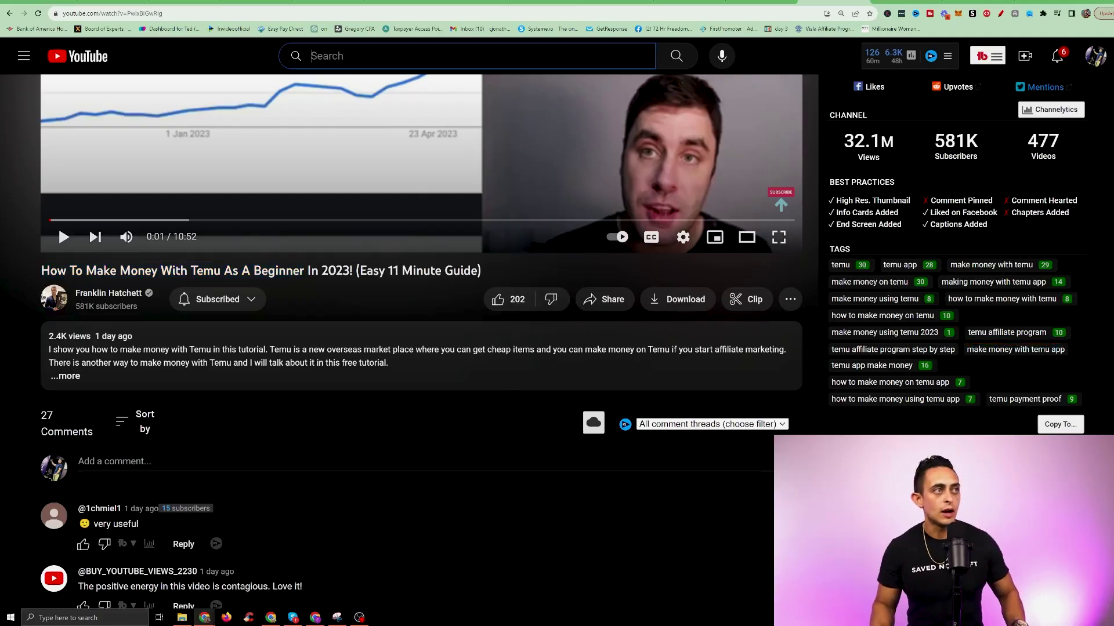
{"action": "left_click", "coordinate": [391, 56]}
{"action": "type", "text": "sy"}
Step: Search 'systeme io tutorial' from the suggestions and open the Systeme IO REVIEW & A-Z Tutorial video
{"action": "key", "text": "Down"}
{"action": "key", "text": "Down"}
{"action": "key", "text": "Return"}
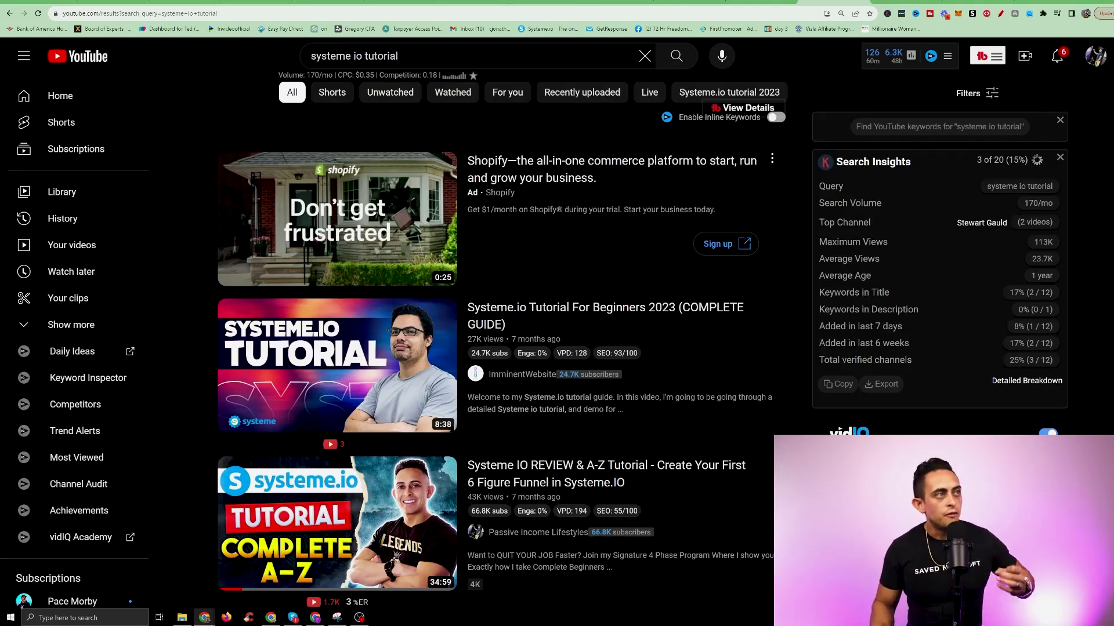
{"action": "left_click", "coordinate": [354, 56]}
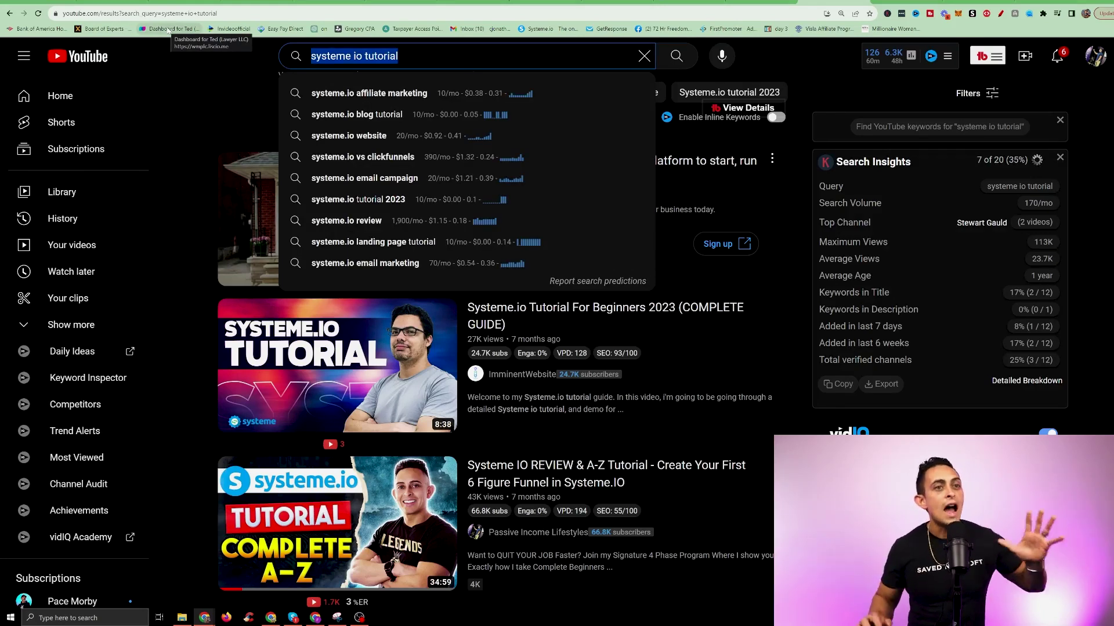
{"action": "left_click", "coordinate": [224, 82]}
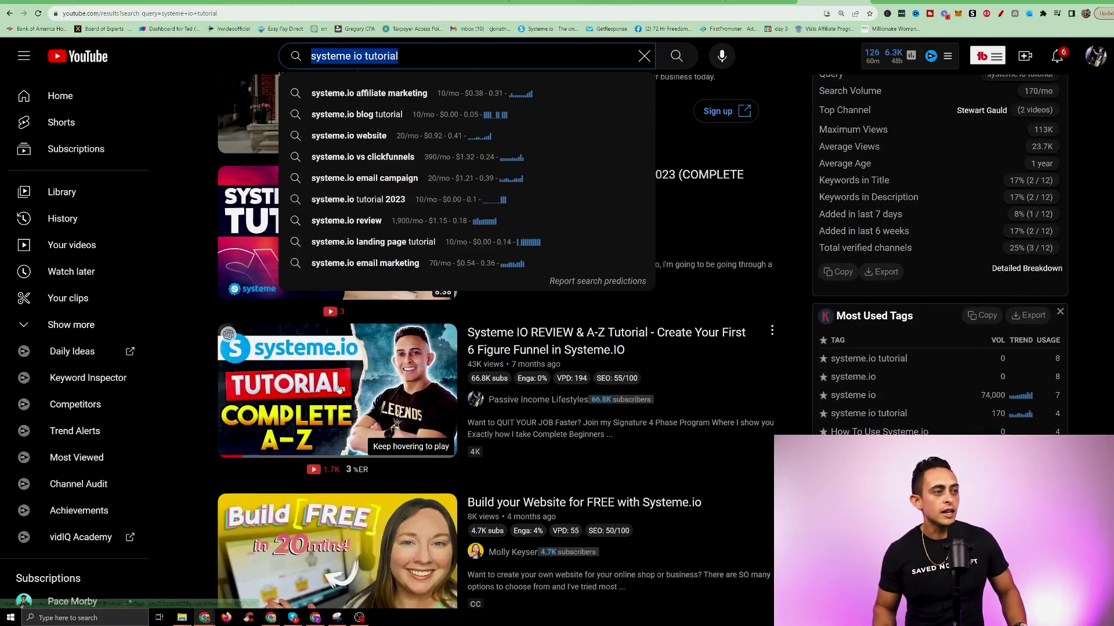
{"action": "left_click", "coordinate": [510, 352]}
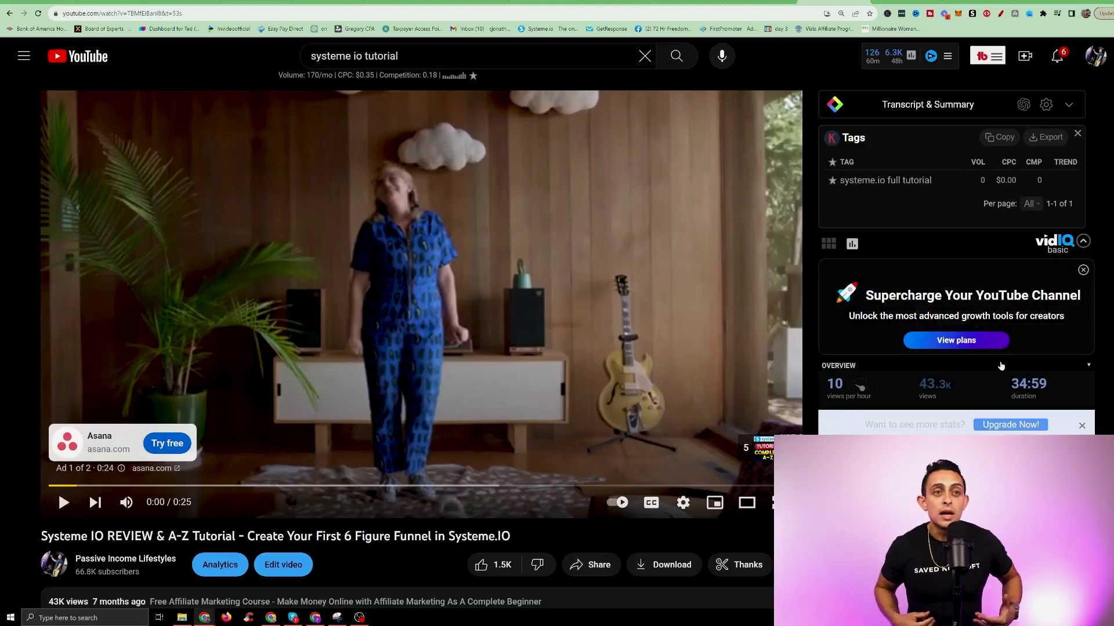
{"action": "scroll", "coordinate": [992, 278], "scroll_direction": "down", "scroll_amount": 1}
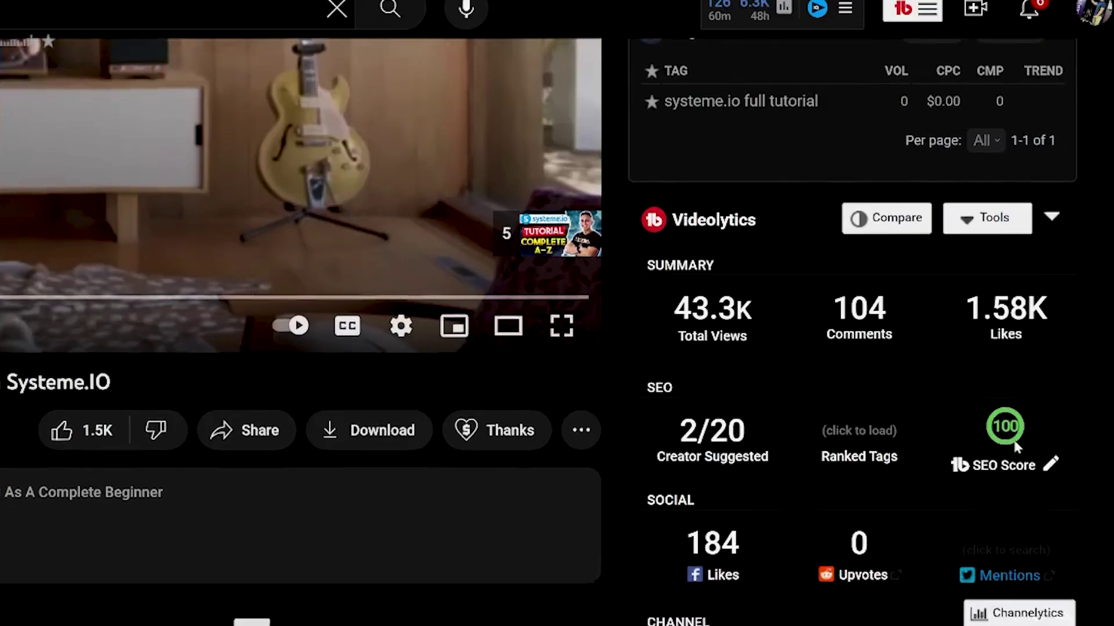
Step: Mark the SEO Score of 100 with the pen and load this video's tag search rankings
{"action": "key", "text": "ctrl+shift+p"}
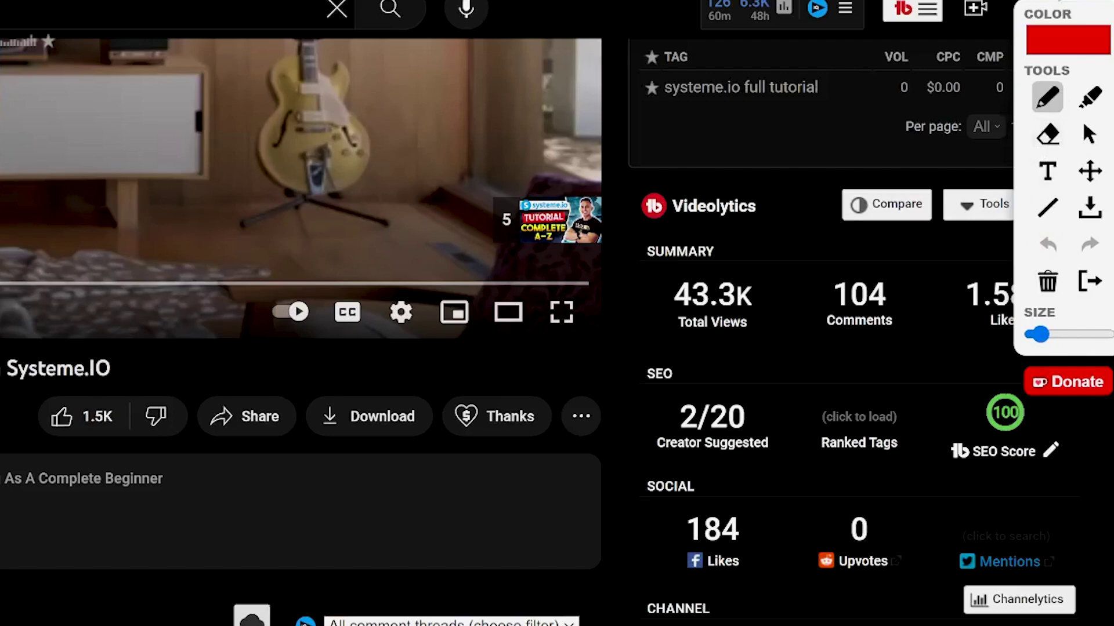
{"action": "left_click_drag", "start_coordinate": [1047, 22], "coordinate": [120, 374]}
{"action": "mouse_move", "coordinate": [923, 399]}
{"action": "left_mouse_down"}
{"action": "mouse_move", "coordinate": [1016, 360]}
{"action": "mouse_move", "coordinate": [940, 487]}
{"action": "mouse_move", "coordinate": [994, 348]}
{"action": "left_mouse_up"}
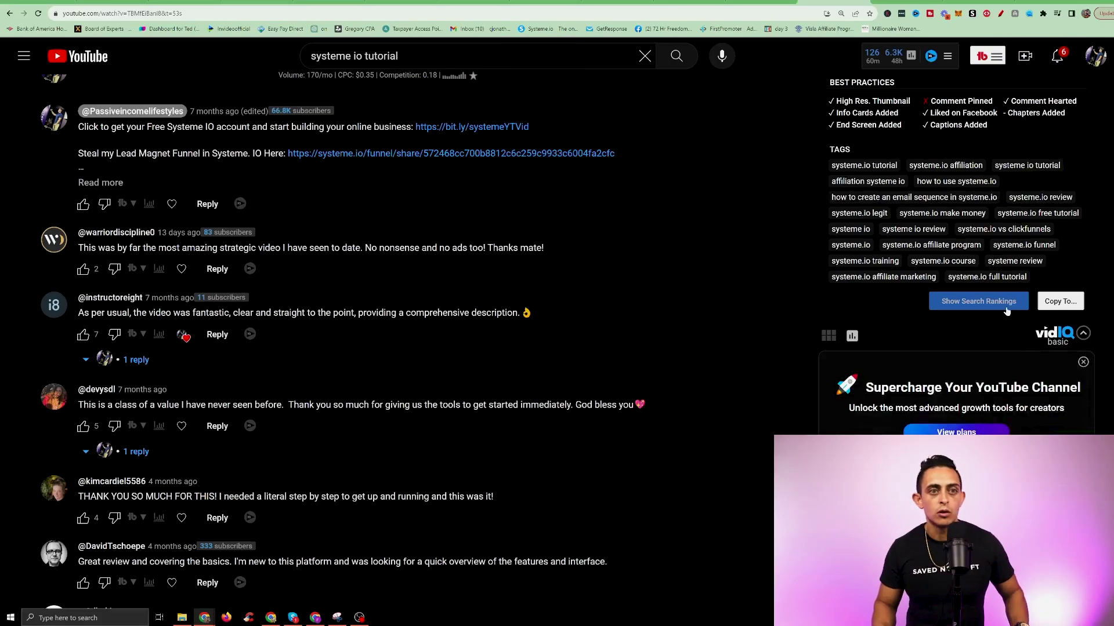
{"action": "left_click", "coordinate": [978, 301]}
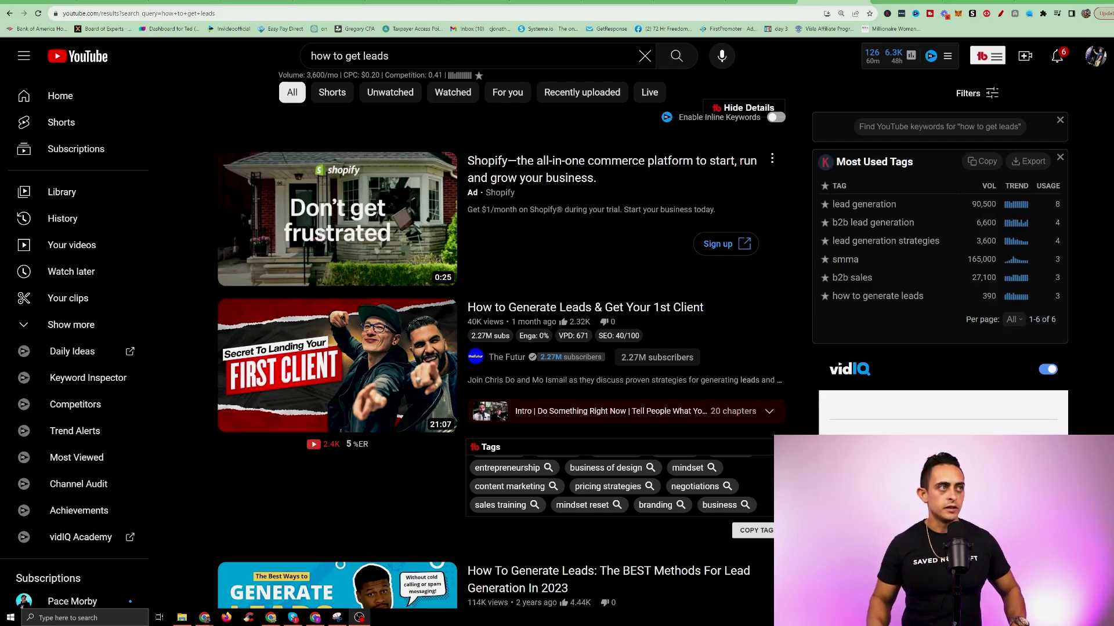
Step: Change the search to 'how to get traffic' and show subs, VPD and SEO details per result
{"action": "triple_click", "coordinate": [400, 55]}
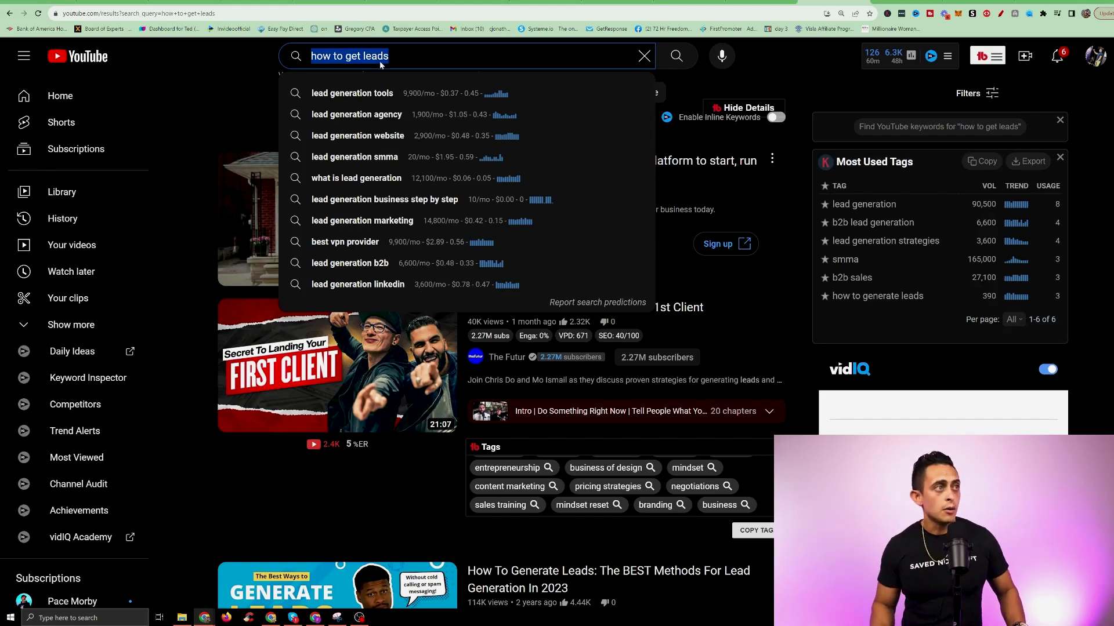
{"action": "key", "text": "Right"}
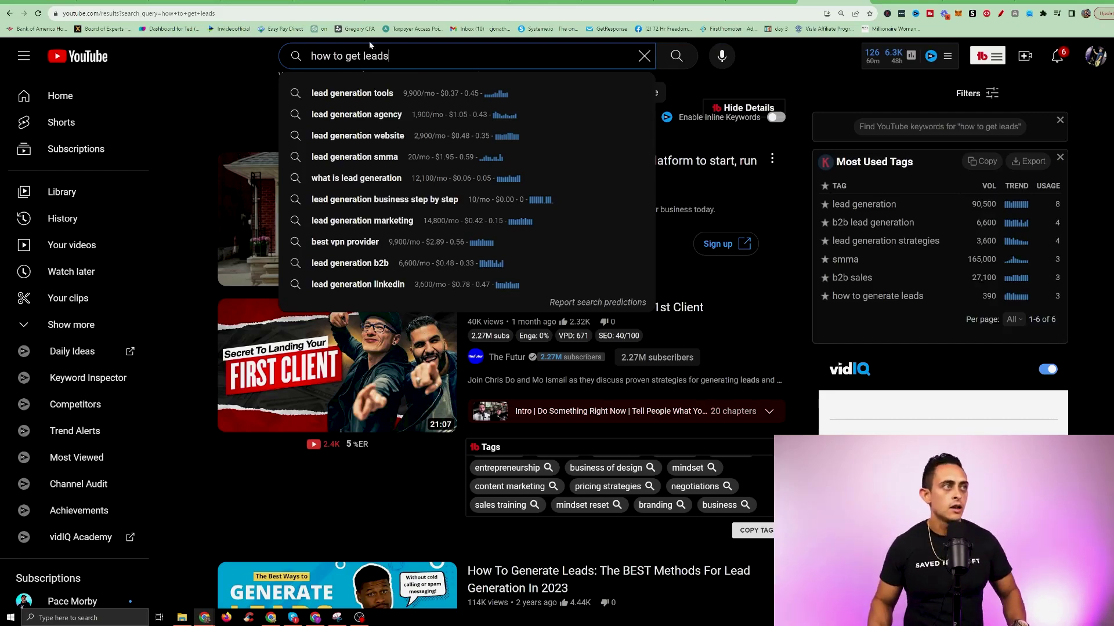
{"action": "type", "text": "traffic"}
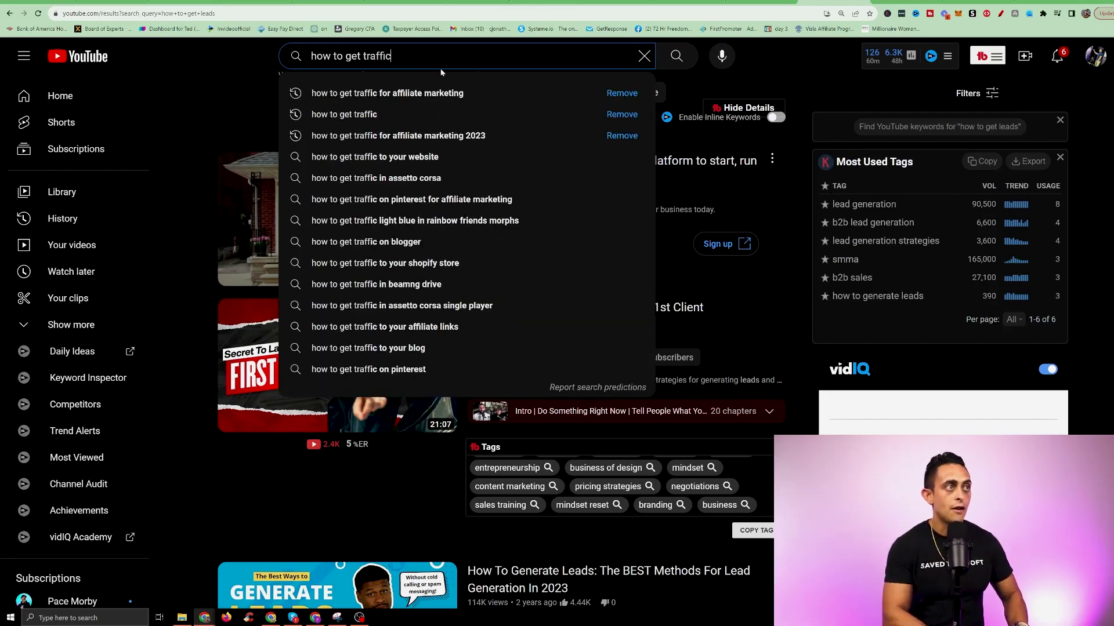
{"action": "key", "text": "Return"}
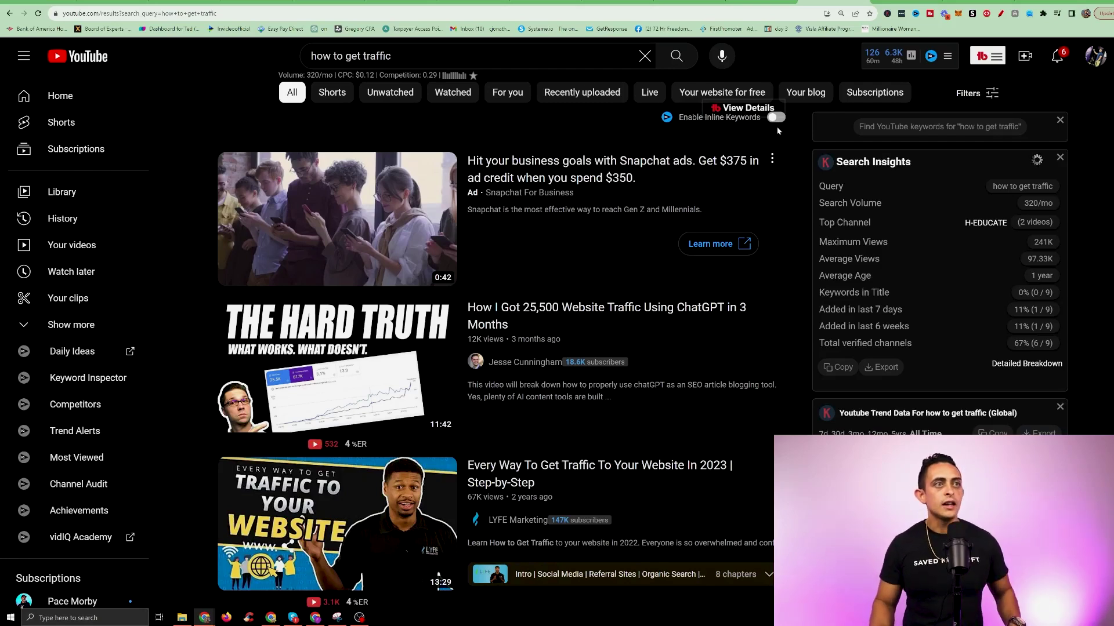
{"action": "left_click", "coordinate": [742, 107]}
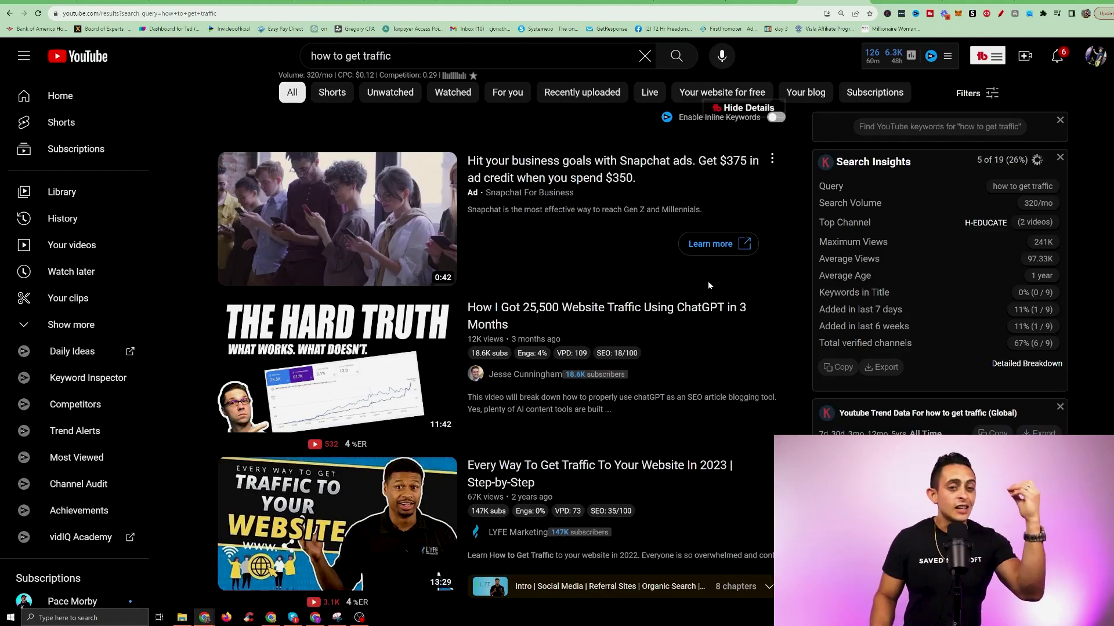
{"action": "scroll", "coordinate": [718, 304], "scroll_direction": "down", "scroll_amount": 1}
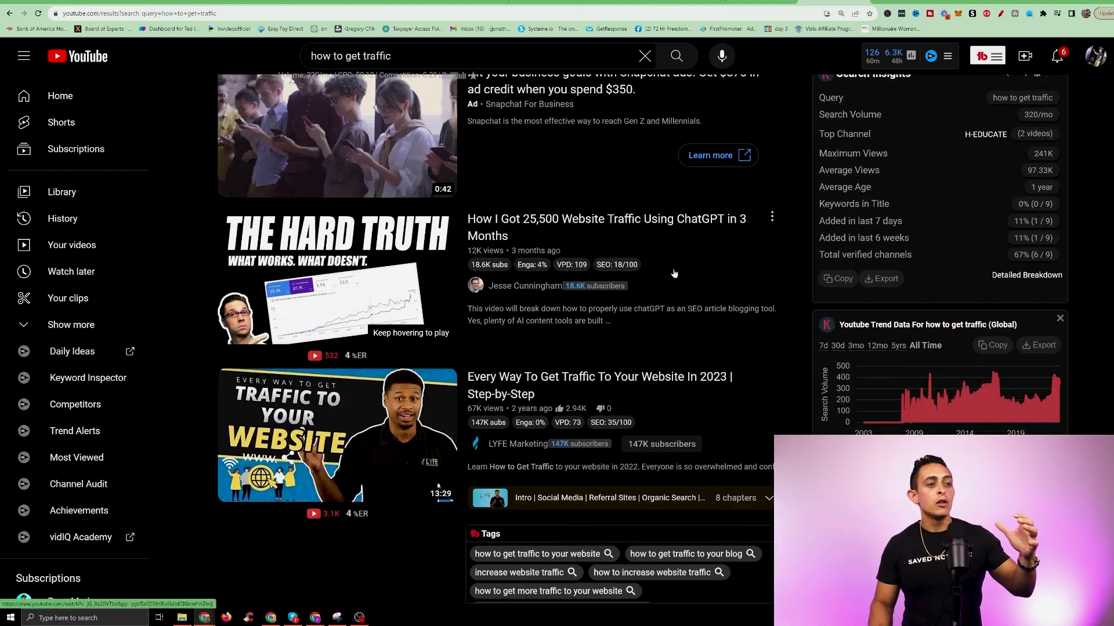
{"action": "scroll", "coordinate": [674, 274], "scroll_direction": "down", "scroll_amount": 3}
{"action": "scroll", "coordinate": [696, 305], "scroll_direction": "down", "scroll_amount": 3}
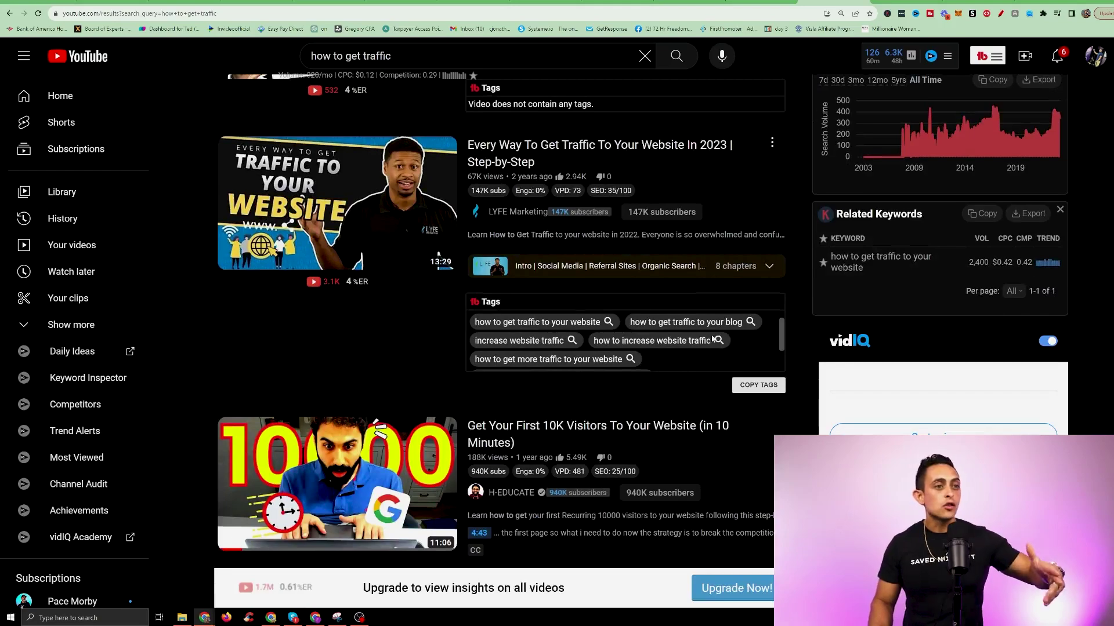
{"action": "scroll", "coordinate": [716, 340], "scroll_direction": "down", "scroll_amount": 2}
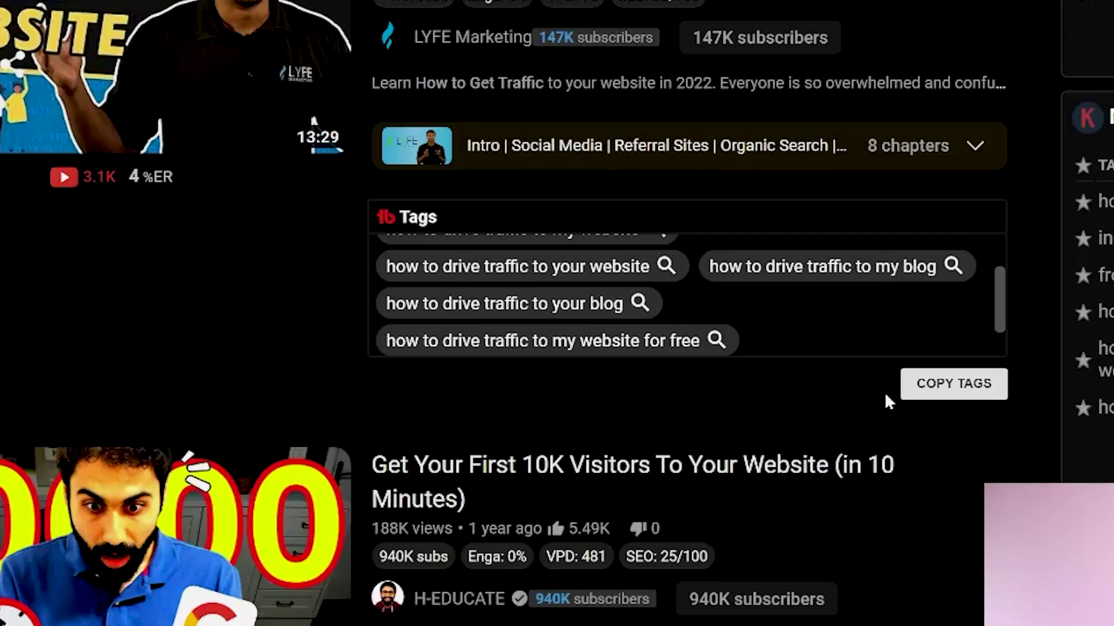
Step: Copy all tags of the LYFE Marketing video from the search results
{"action": "left_click", "coordinate": [954, 383]}
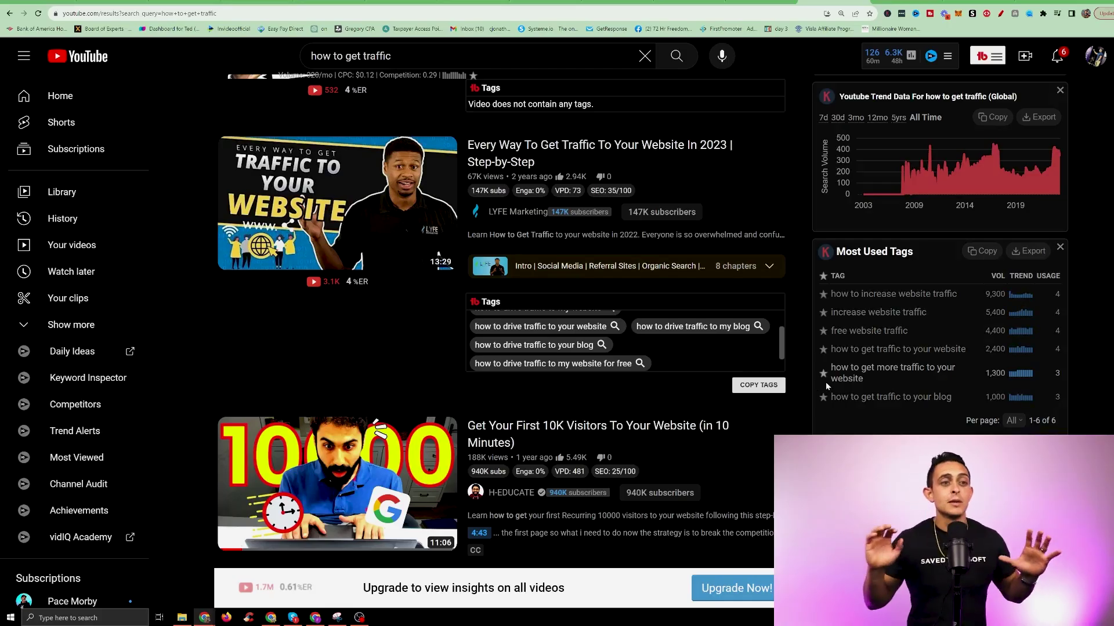
{"action": "scroll", "coordinate": [783, 375], "scroll_direction": "down", "scroll_amount": 8}
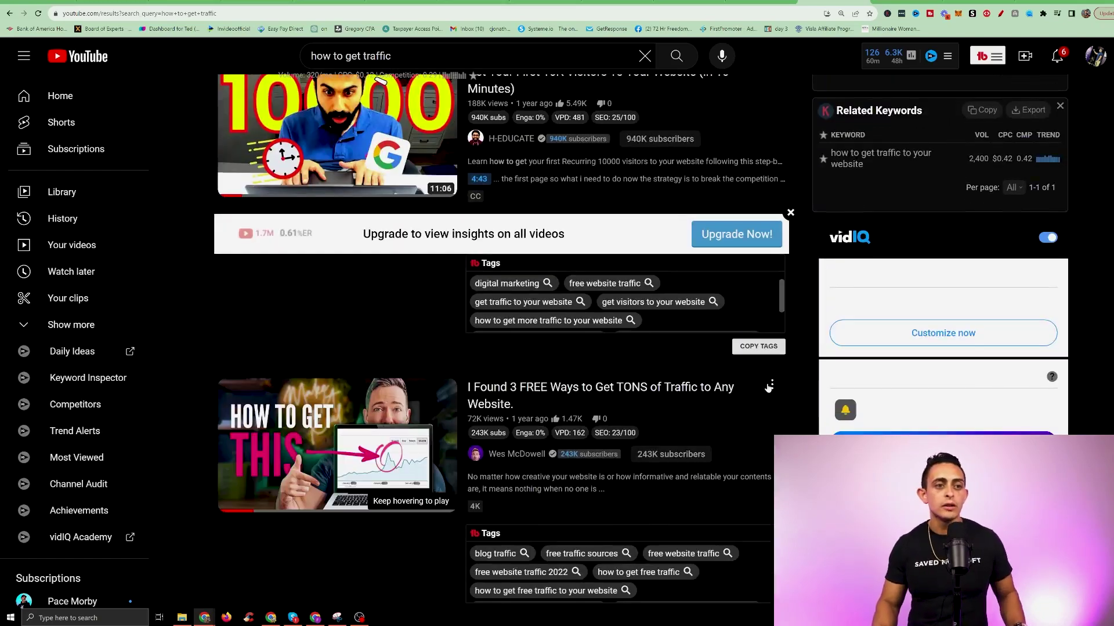
{"action": "scroll", "coordinate": [783, 349], "scroll_direction": "down", "scroll_amount": 3}
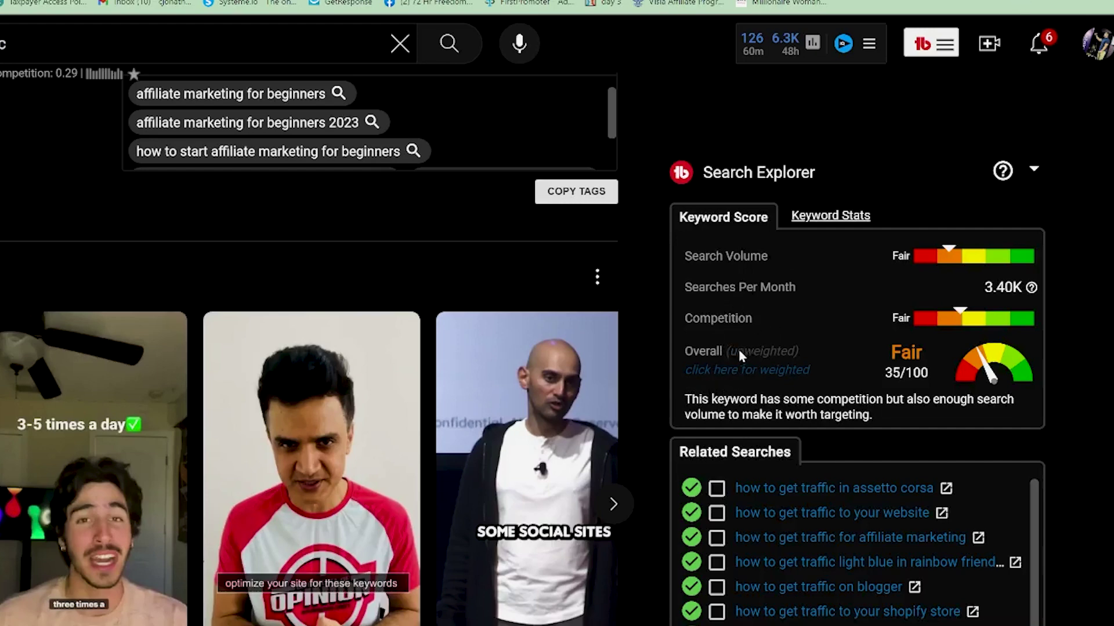
Step: Circle the overall keyword score and weighted-score link with the pen, then clear it
{"action": "key", "text": "ctrl+shift+a"}
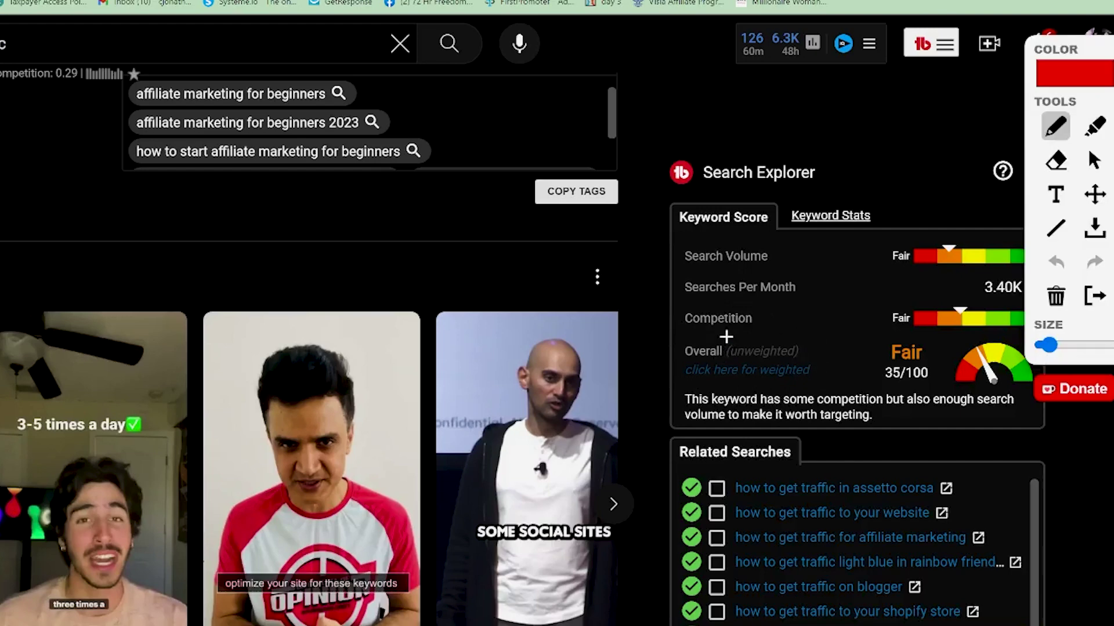
{"action": "left_click_drag", "start_coordinate": [731, 335], "coordinate": [802, 410]}
{"action": "left_click_drag", "start_coordinate": [870, 362], "coordinate": [661, 375]}
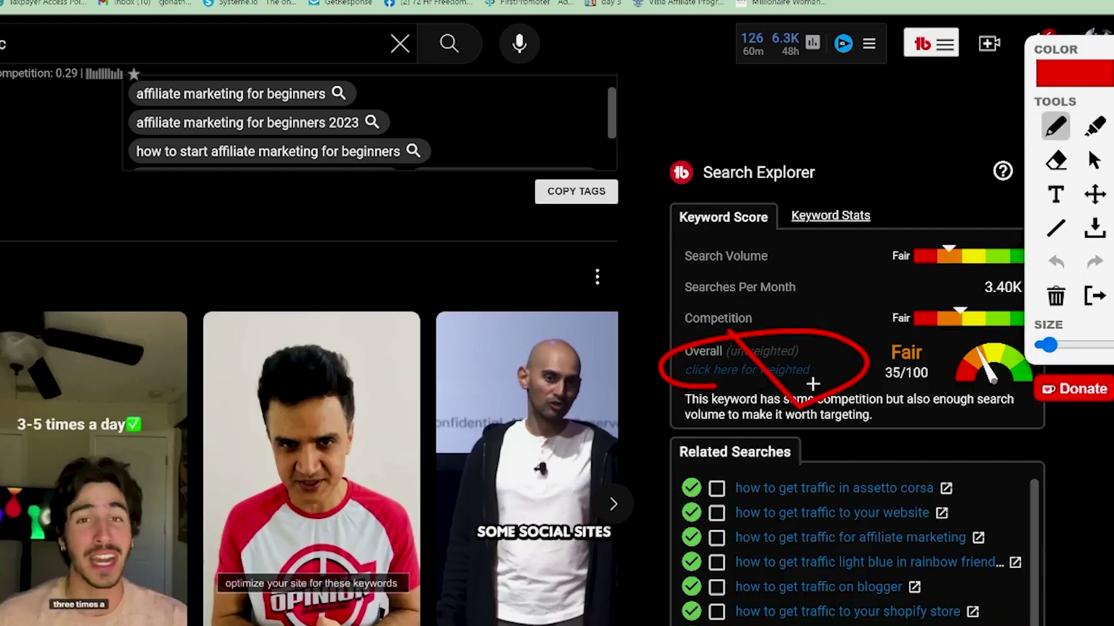
{"action": "key", "text": "Escape"}
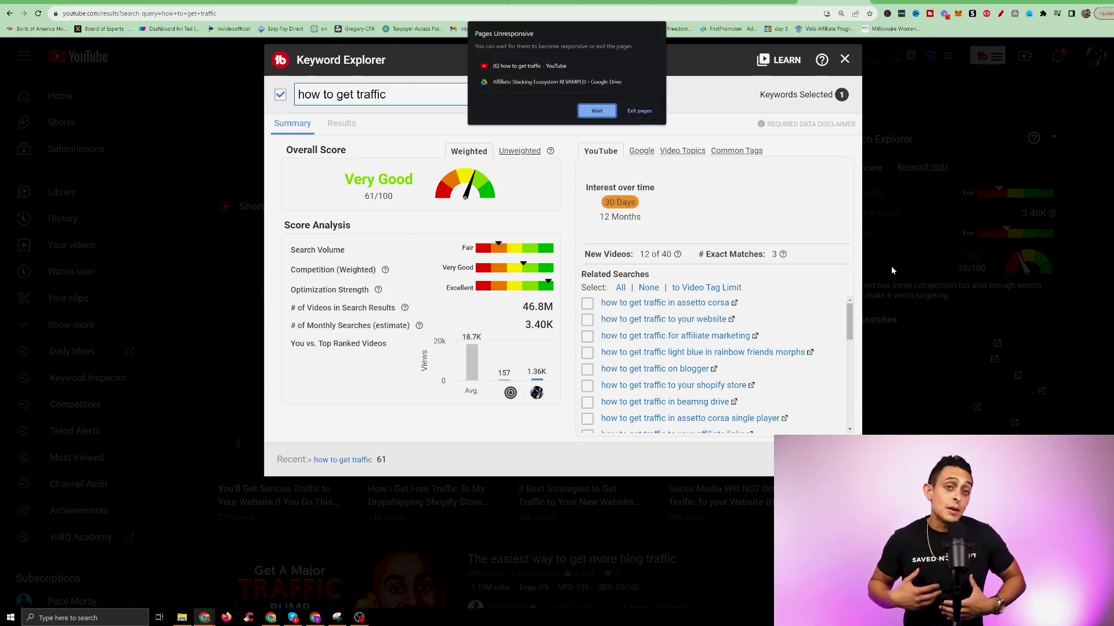
Step: Compare the weighted Very Good score with the unweighted Fair 35 score
{"action": "left_click", "coordinate": [595, 112]}
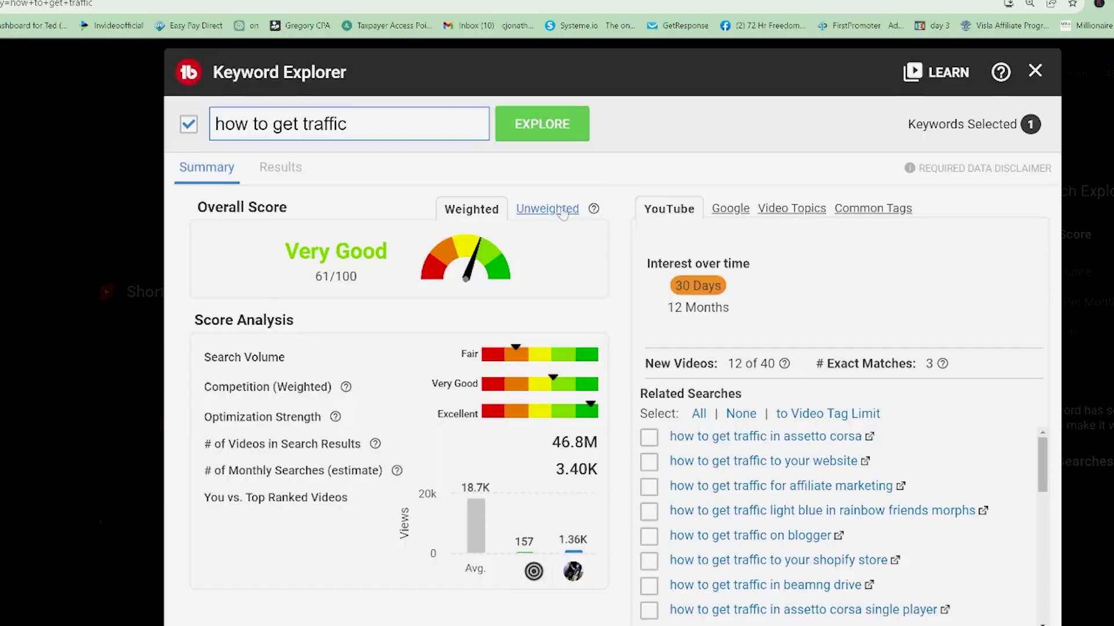
{"action": "left_click", "coordinate": [546, 209]}
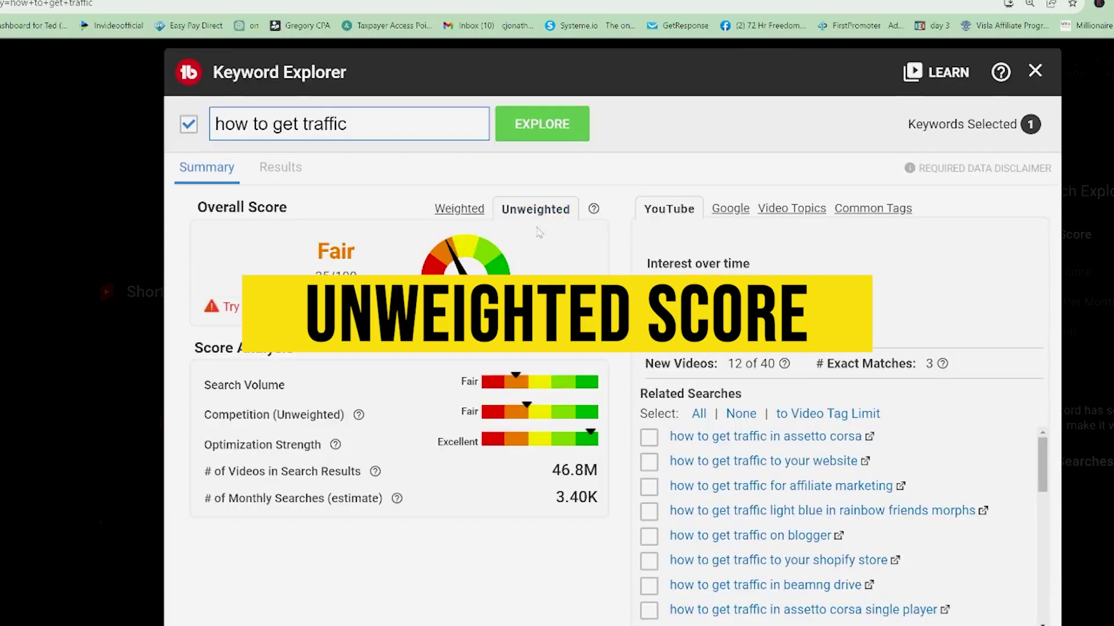
{"action": "left_click", "coordinate": [458, 210]}
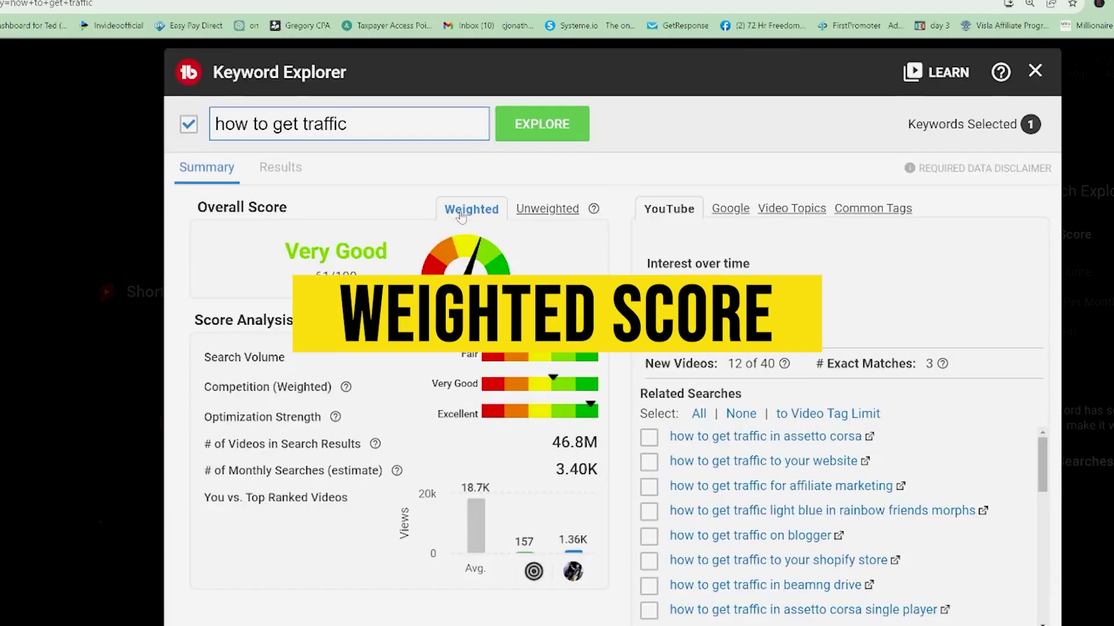
{"action": "left_click", "coordinate": [548, 211]}
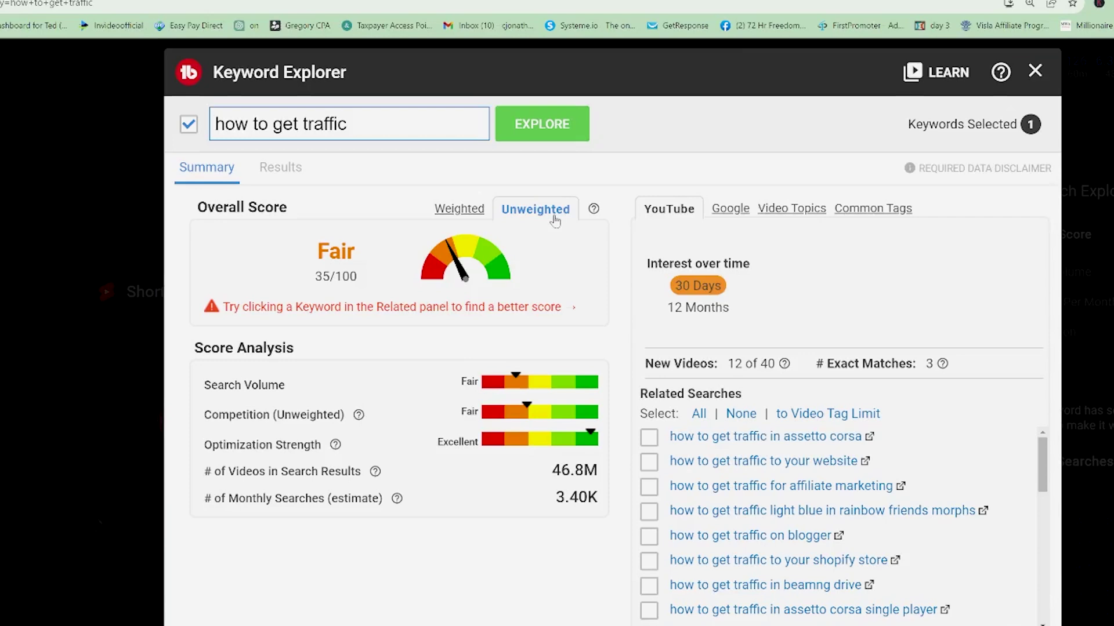
{"action": "left_click", "coordinate": [460, 208]}
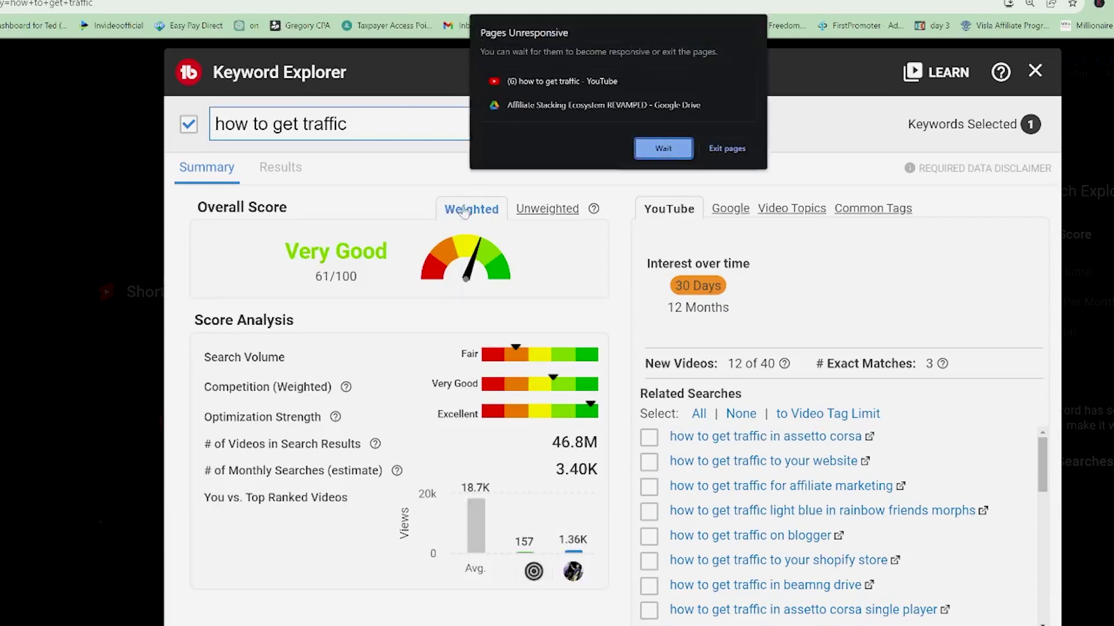
Step: Dismiss the unresponsive-page warnings and get the weighted Excellent 100/100 for 'how to get traffic in 2023'
{"action": "left_click", "coordinate": [687, 145]}
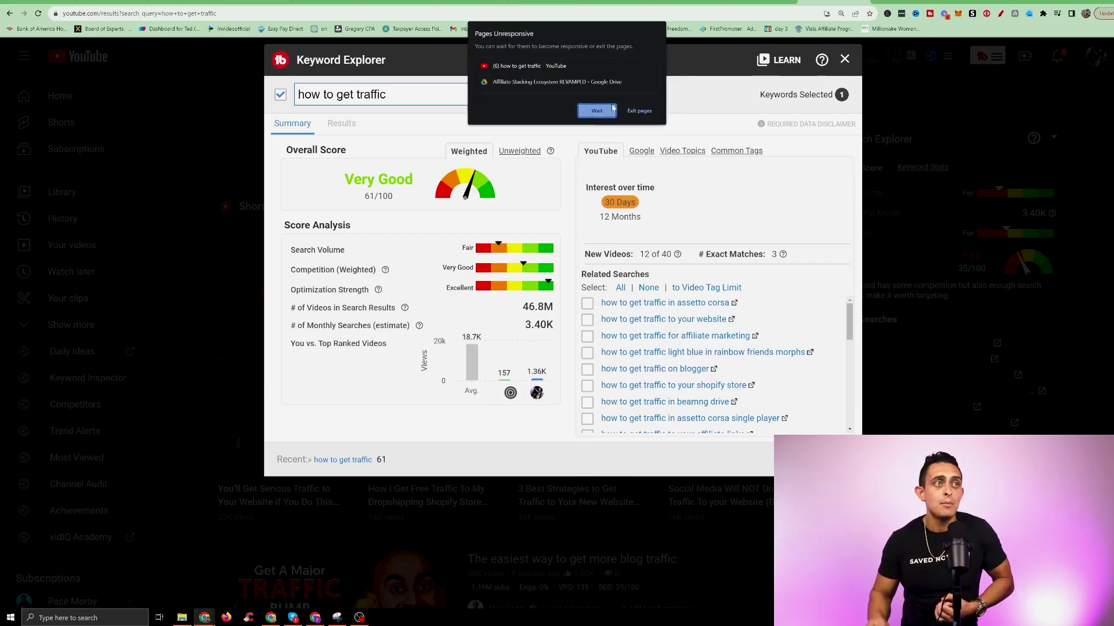
{"action": "left_click", "coordinate": [686, 144]}
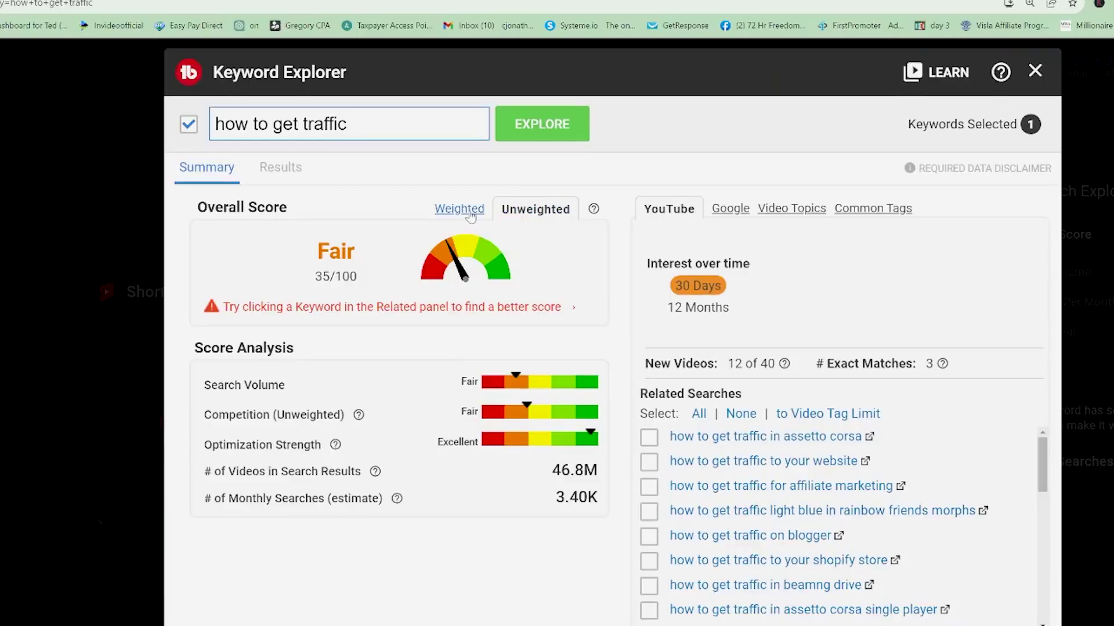
{"action": "left_click", "coordinate": [460, 210]}
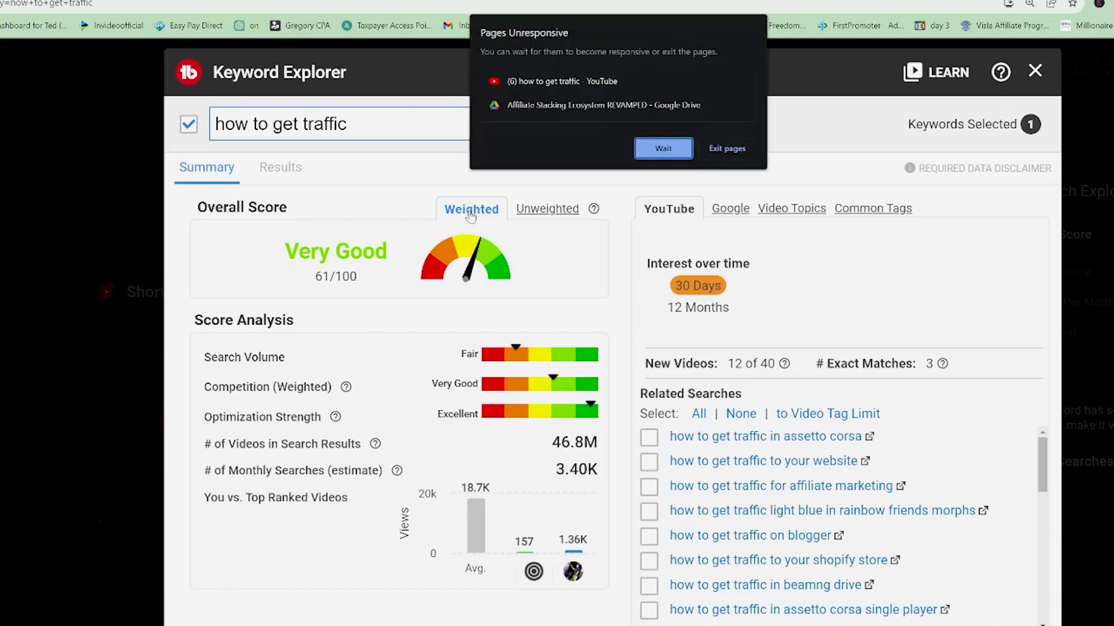
{"action": "left_click", "coordinate": [670, 149]}
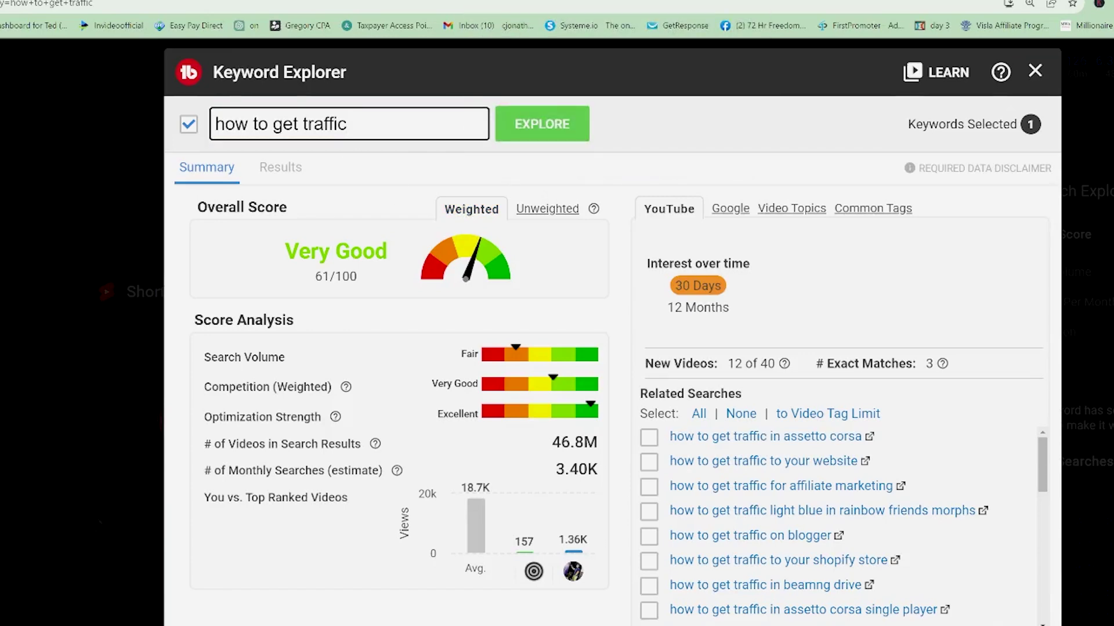
{"action": "type", "text": " in 2023"}
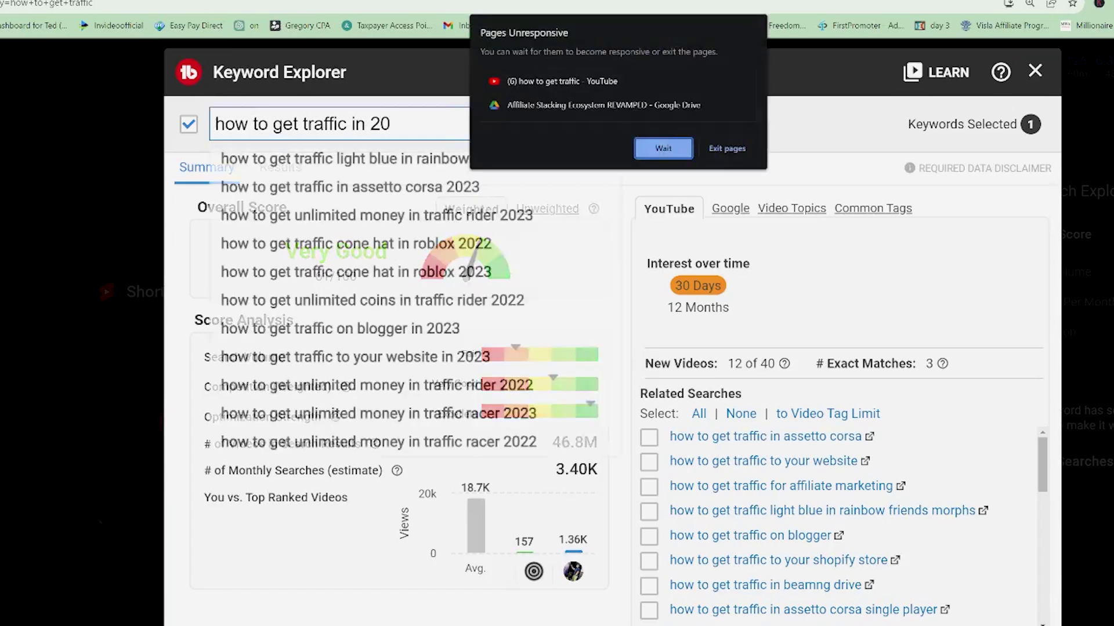
{"action": "key", "text": "Return"}
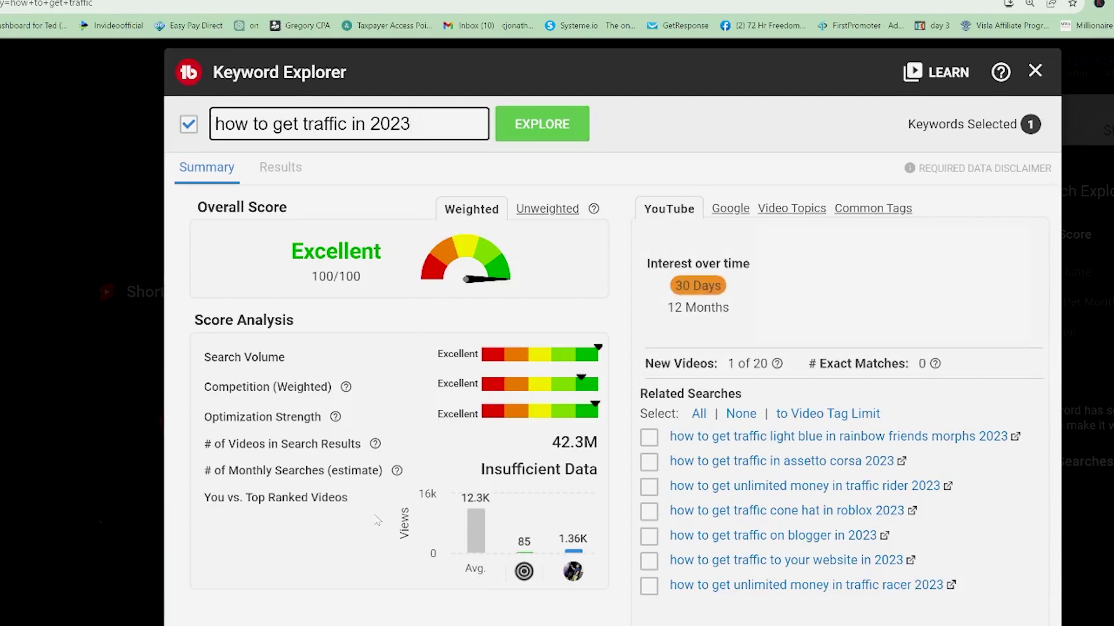
{"action": "key", "text": "ctrl+a"}
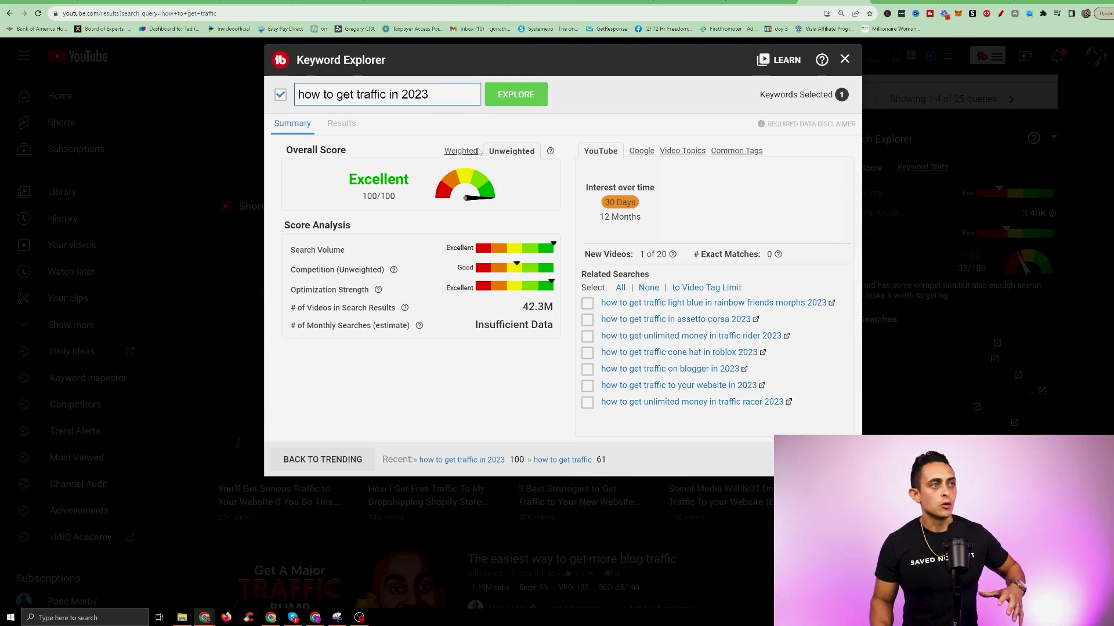
{"action": "left_click", "coordinate": [461, 152]}
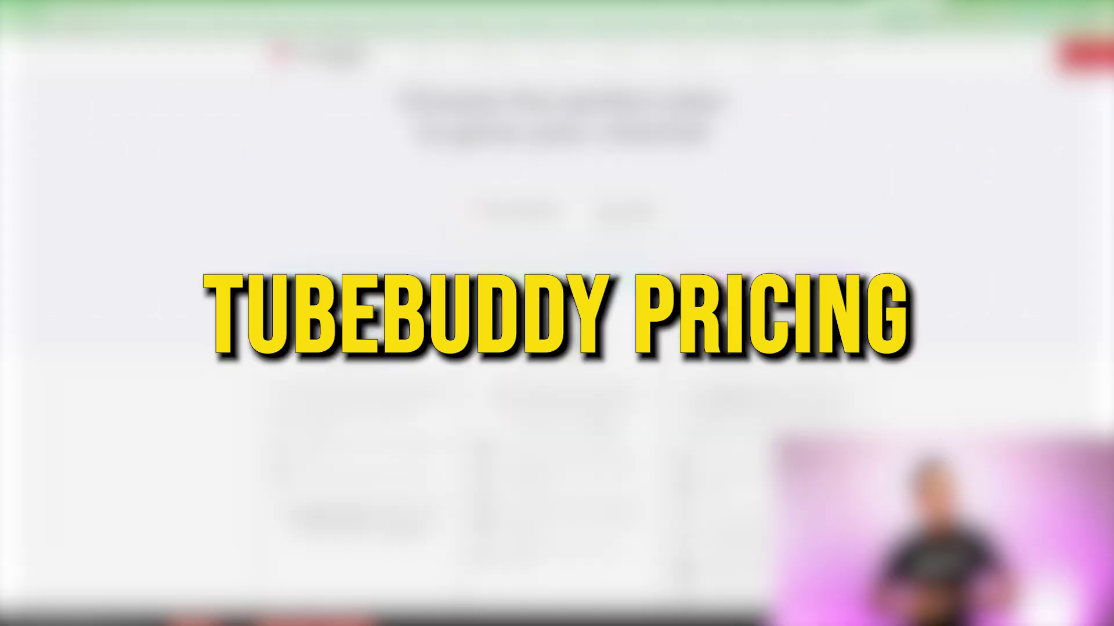
{"action": "scroll", "coordinate": [557, 348], "scroll_direction": "down", "scroll_amount": 2}
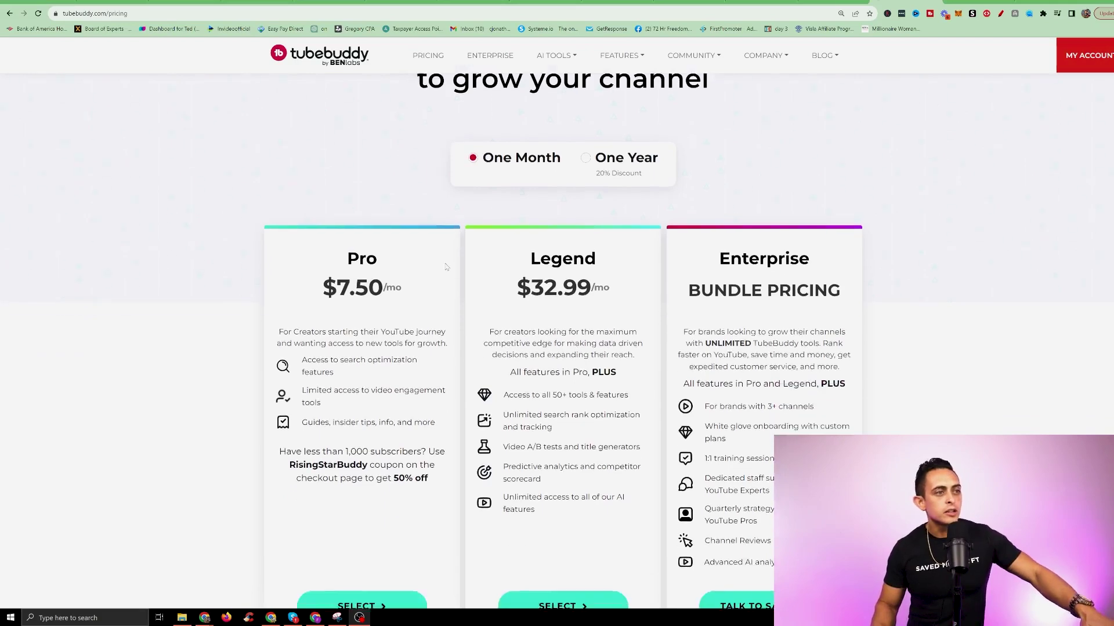
Step: Highlight the Pro $7.50/mo price and Legend A/B test feature, and close Keyword Explorer
{"action": "left_click_drag", "start_coordinate": [310, 262], "coordinate": [398, 249]}
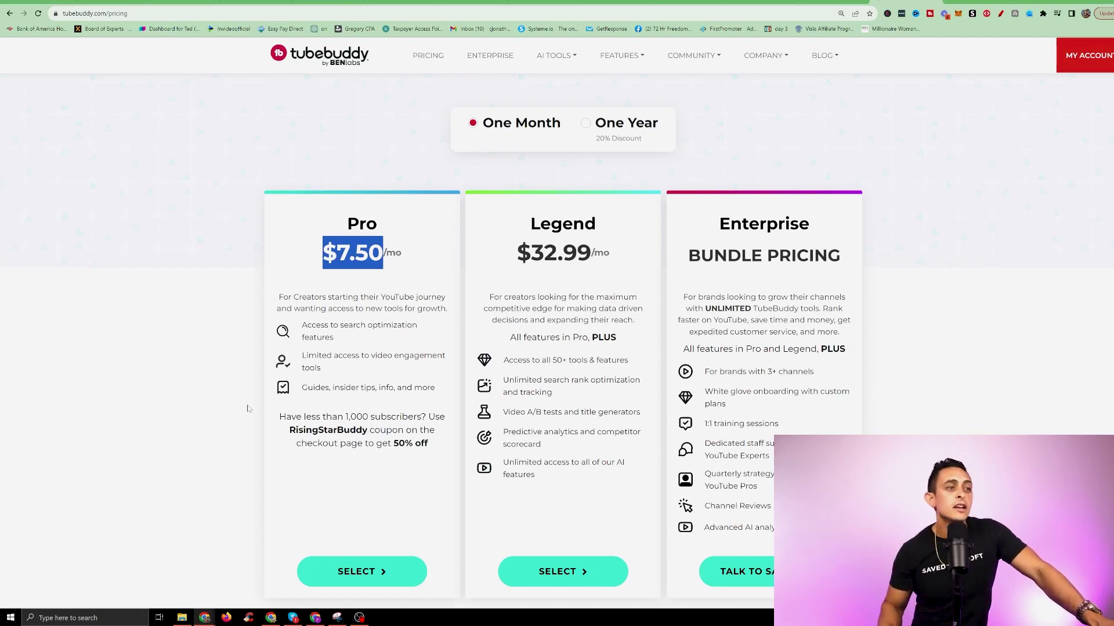
{"action": "left_click_drag", "start_coordinate": [500, 413], "coordinate": [622, 412]}
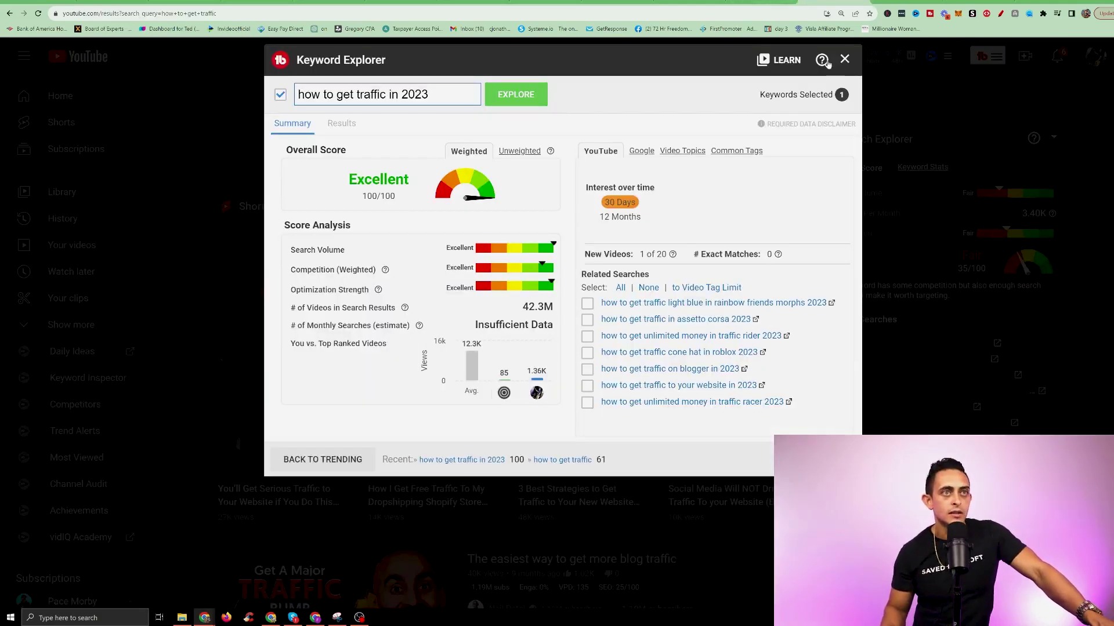
{"action": "left_click", "coordinate": [844, 59]}
{"action": "scroll", "coordinate": [556, 313], "scroll_direction": "down", "scroll_amount": 5}
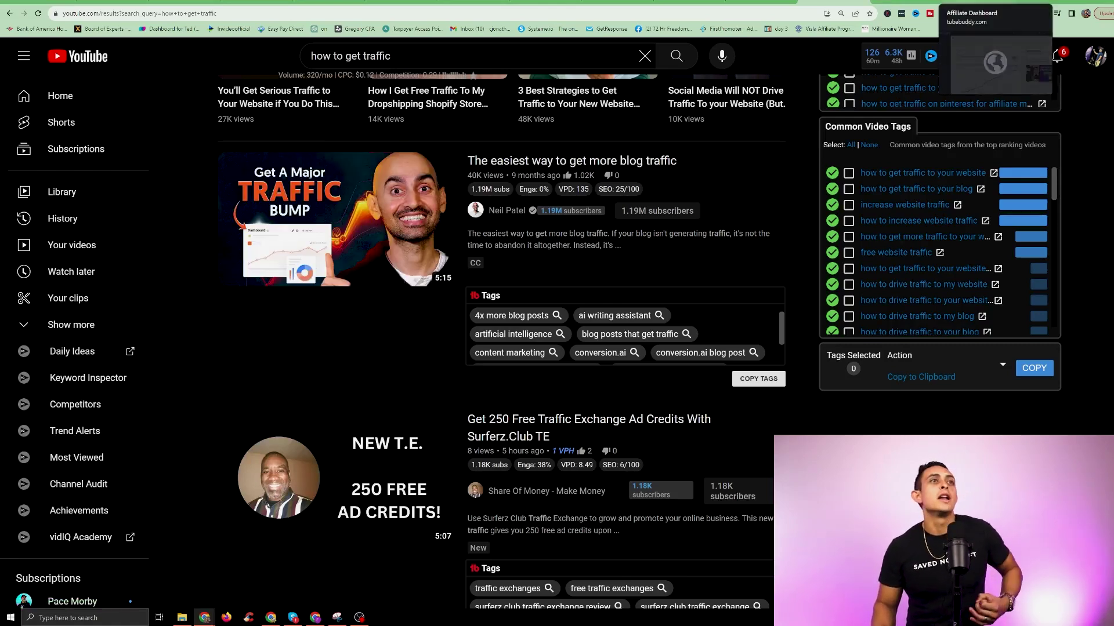
Step: Highlight the Pro plan name and price again, then return to the YouTube results
{"action": "left_click", "coordinate": [970, 12]}
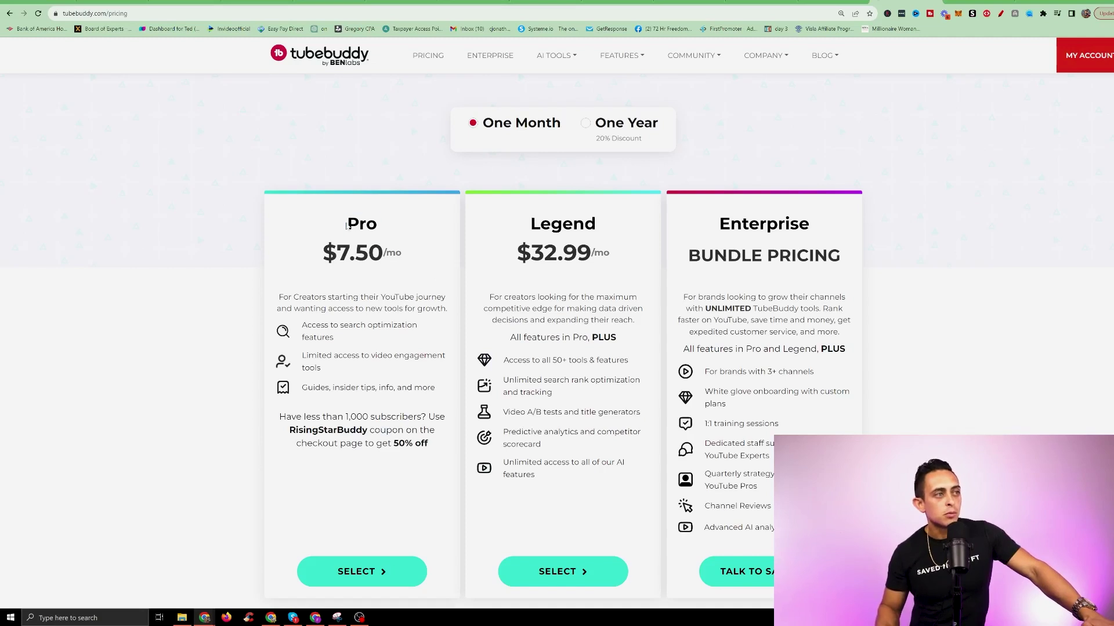
{"action": "left_click_drag", "start_coordinate": [344, 218], "coordinate": [383, 257]}
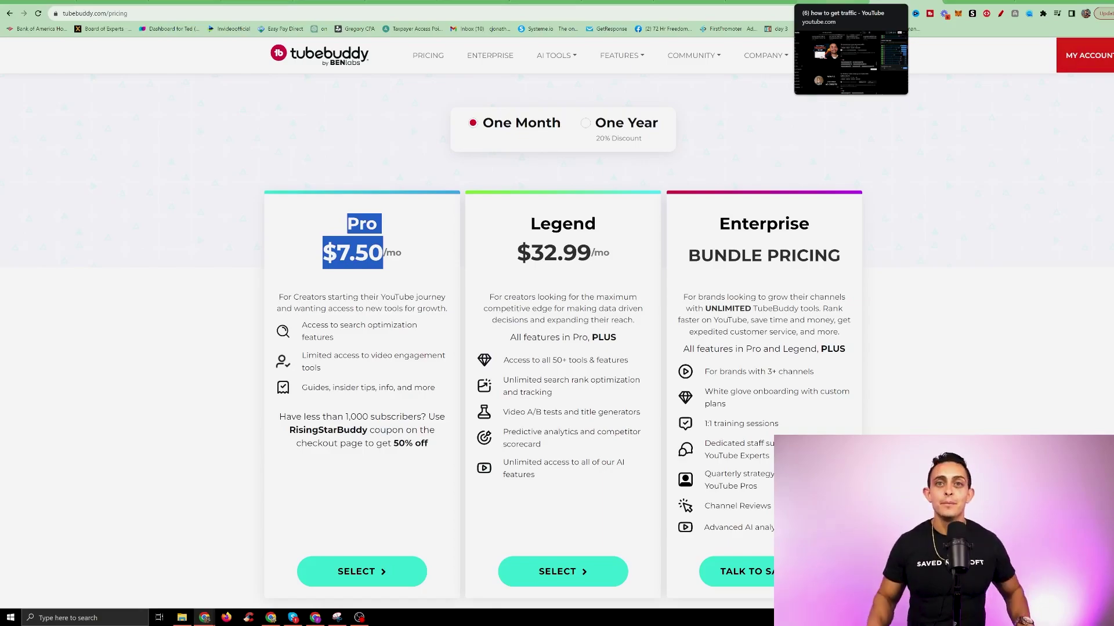
{"action": "left_click", "coordinate": [853, 13]}
{"action": "scroll", "coordinate": [557, 313], "scroll_direction": "up", "scroll_amount": 5}
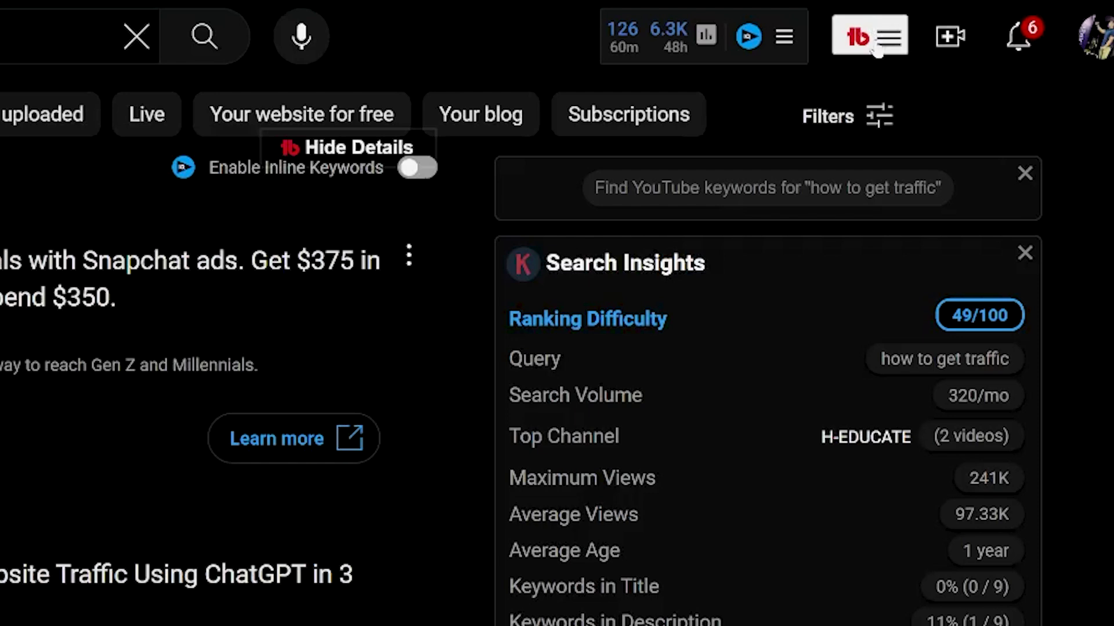
Step: Browse TubeBuddy's extension tools list, highlighting the Keyword Explorer heading
{"action": "left_click", "coordinate": [877, 39]}
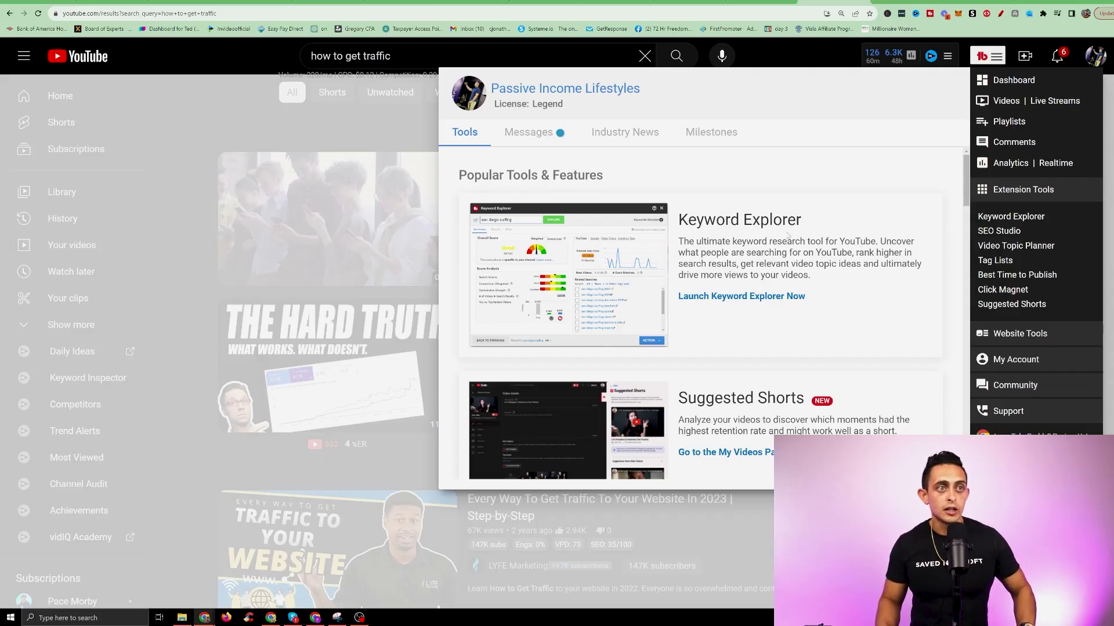
{"action": "triple_click", "coordinate": [340, 387]}
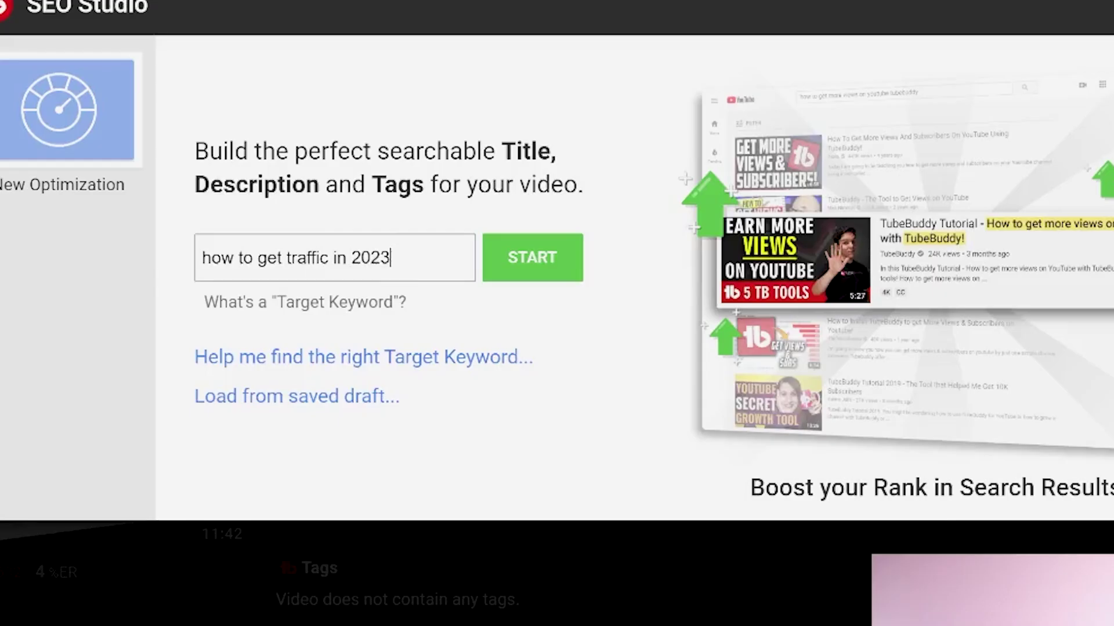
{"action": "triple_click", "coordinate": [265, 257]}
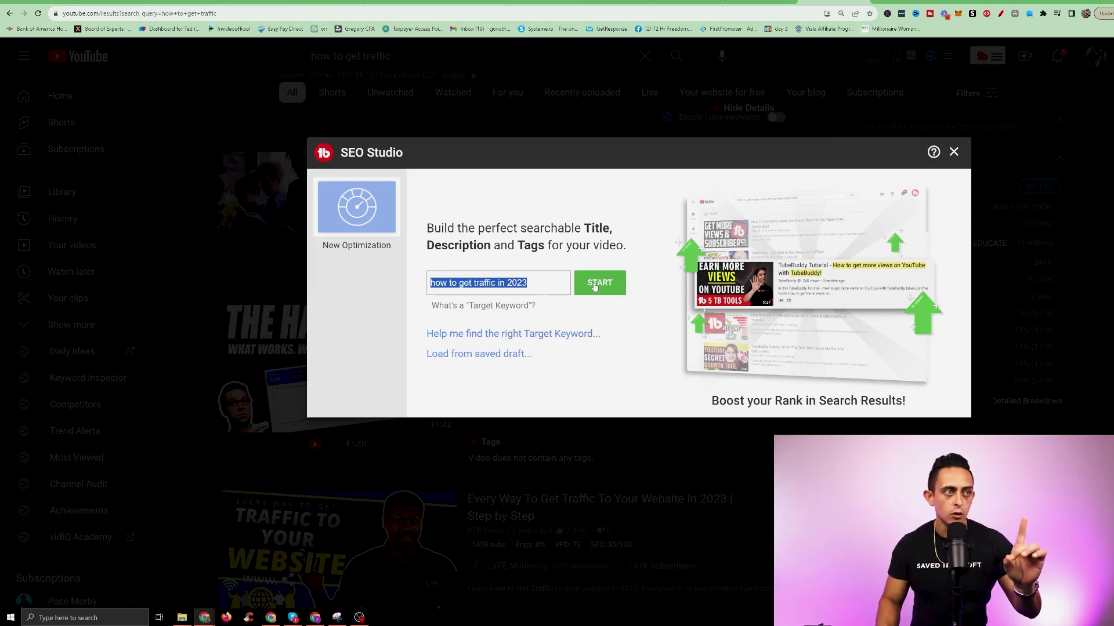
{"action": "left_click", "coordinate": [595, 286]}
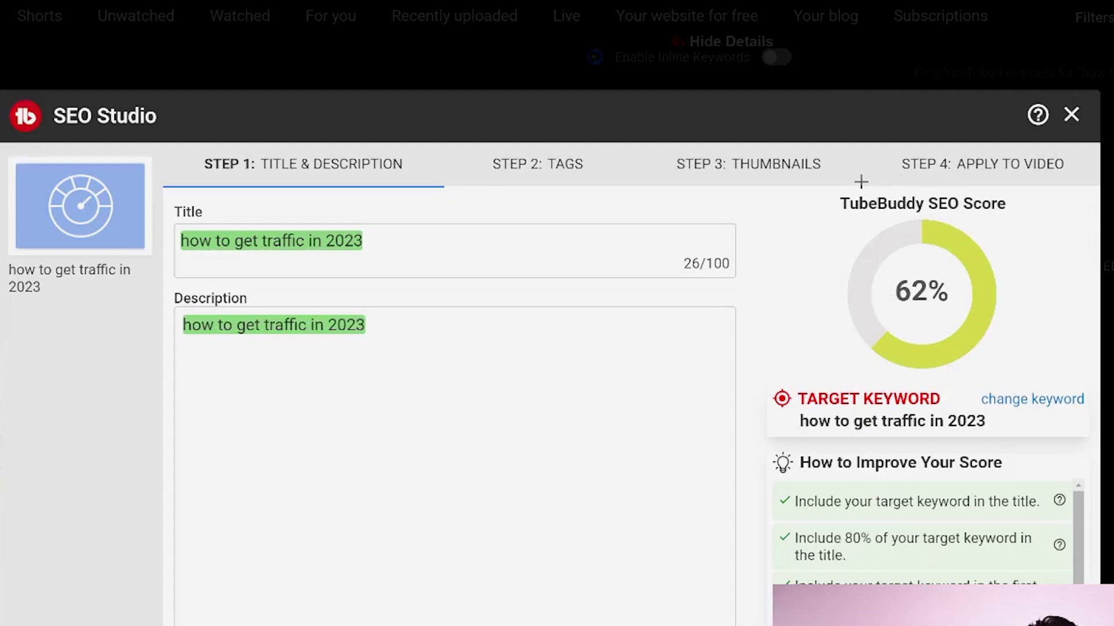
{"action": "left_click_drag", "start_coordinate": [860, 183], "coordinate": [936, 180]}
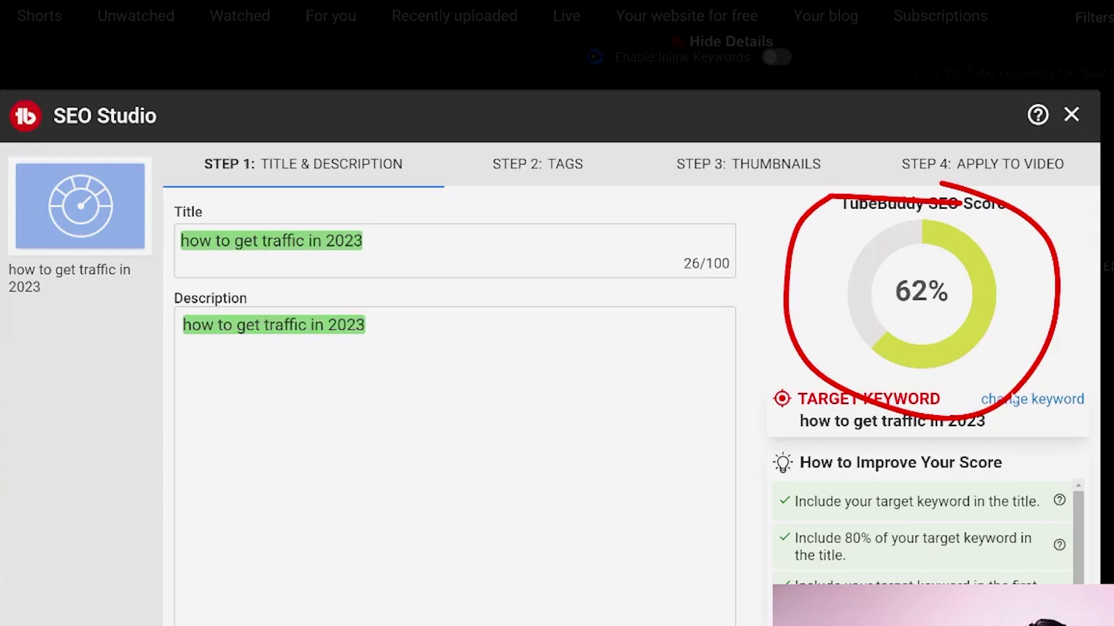
{"action": "scroll", "coordinate": [923, 540], "scroll_direction": "down", "scroll_amount": 2}
{"action": "scroll", "coordinate": [922, 539], "scroll_direction": "down", "scroll_amount": 1}
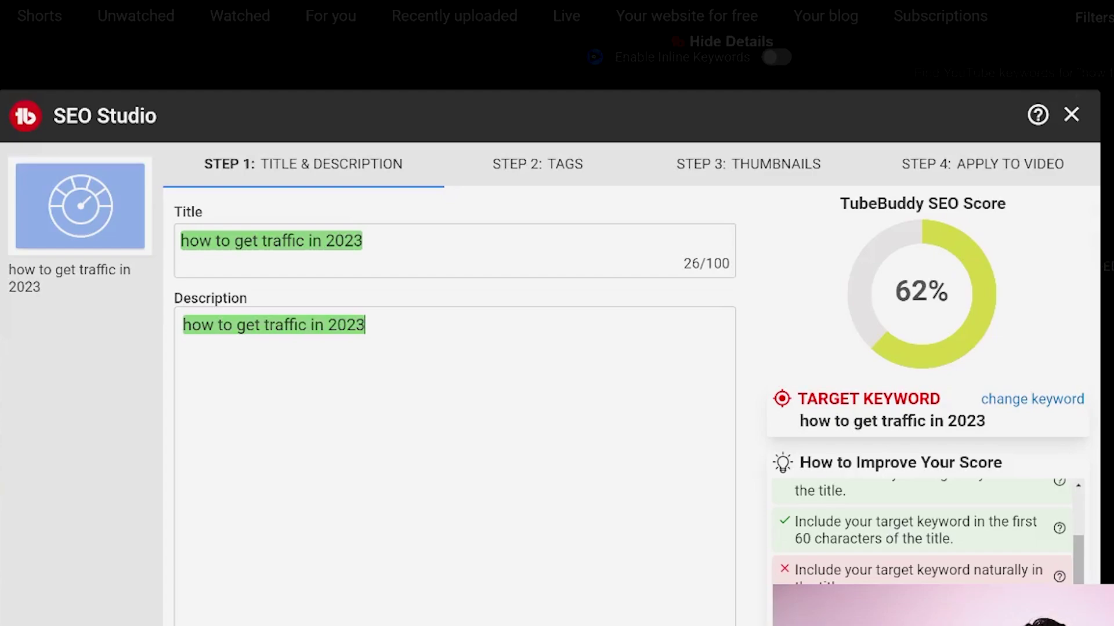
{"action": "key", "text": "ctrl+a"}
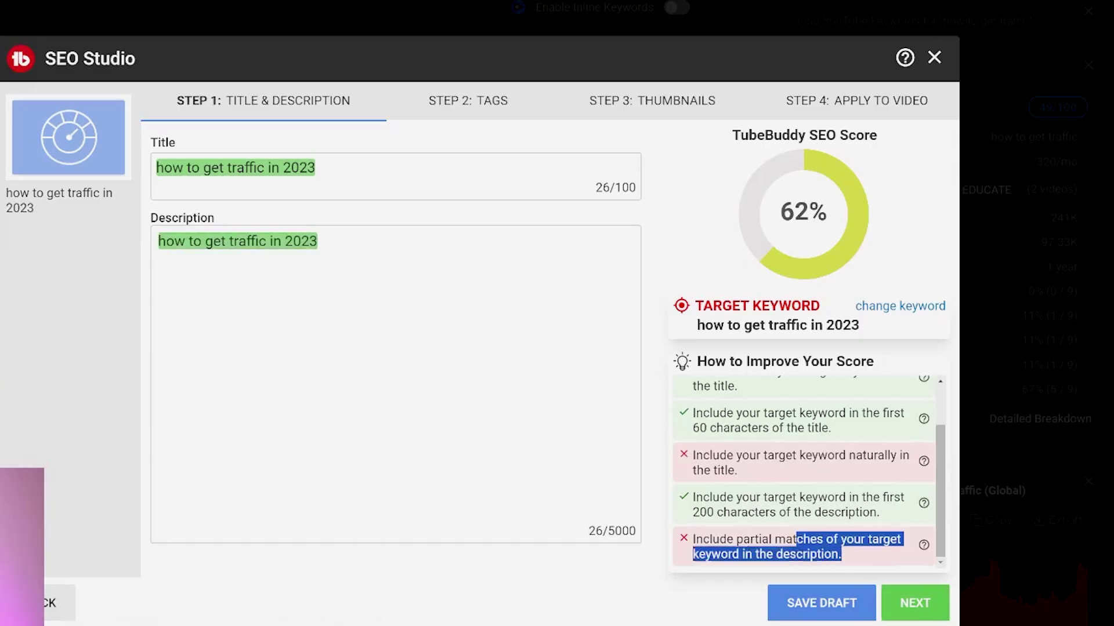
{"action": "left_click_drag", "start_coordinate": [873, 484], "coordinate": [785, 373]}
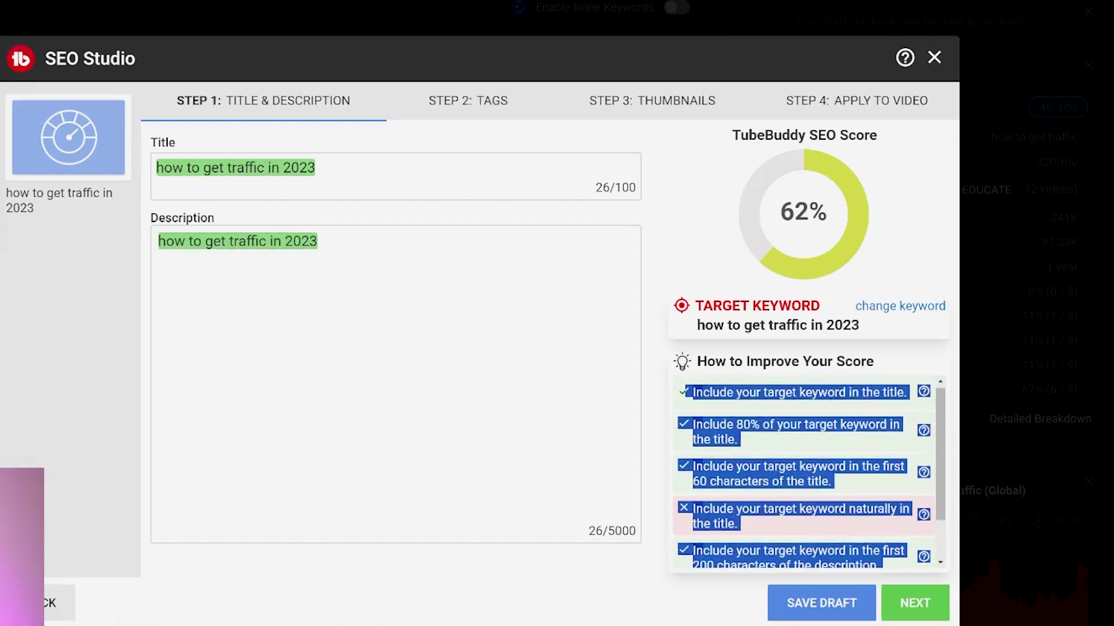
{"action": "scroll", "coordinate": [794, 421], "scroll_direction": "down", "scroll_amount": 1}
{"action": "scroll", "coordinate": [793, 421], "scroll_direction": "up", "scroll_amount": 1}
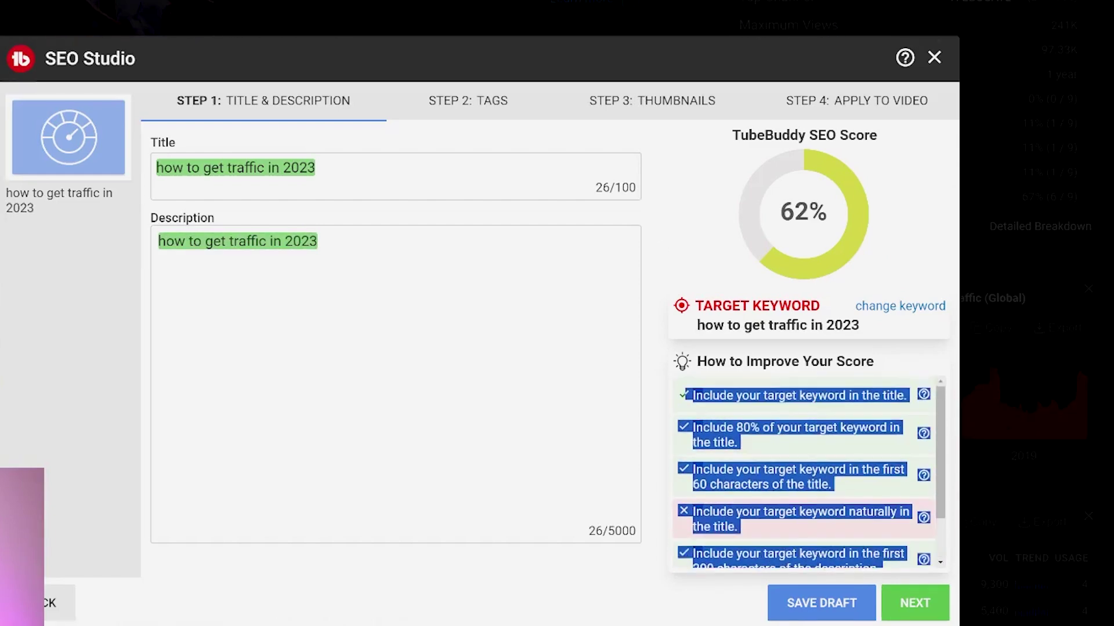
{"action": "left_click", "coordinate": [794, 421]}
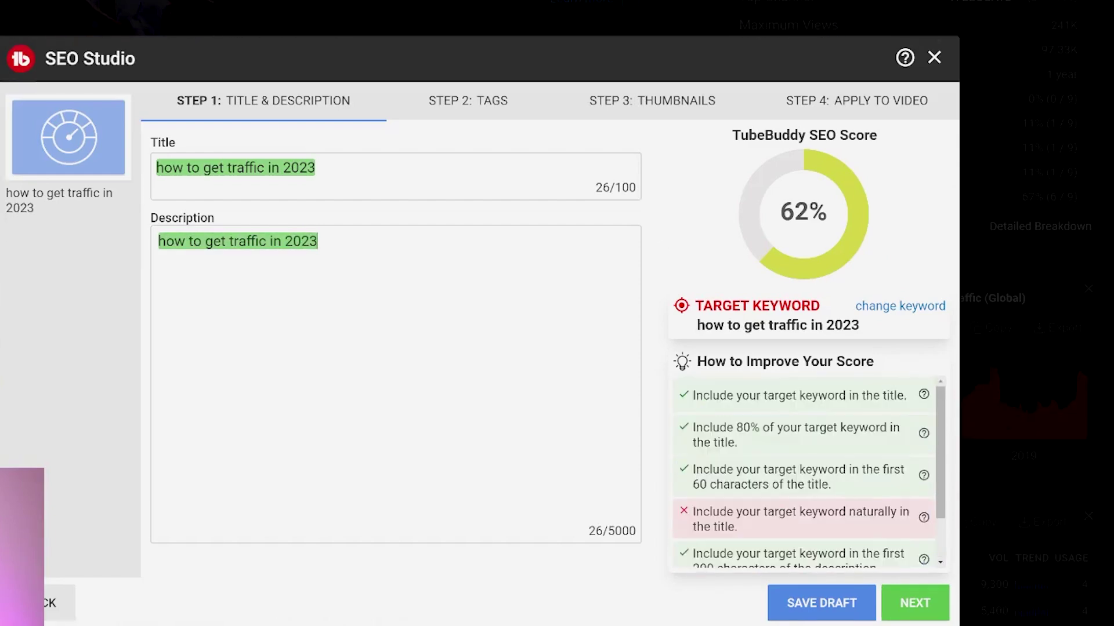
{"action": "left_click", "coordinate": [915, 603]}
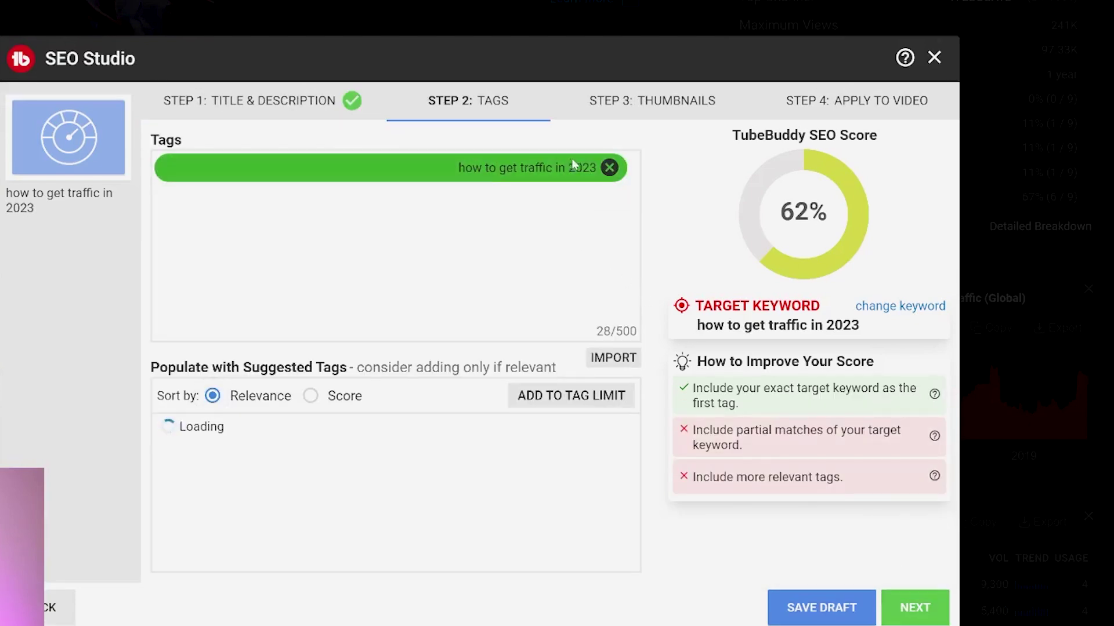
{"action": "scroll", "coordinate": [291, 476], "scroll_direction": "down", "scroll_amount": 3}
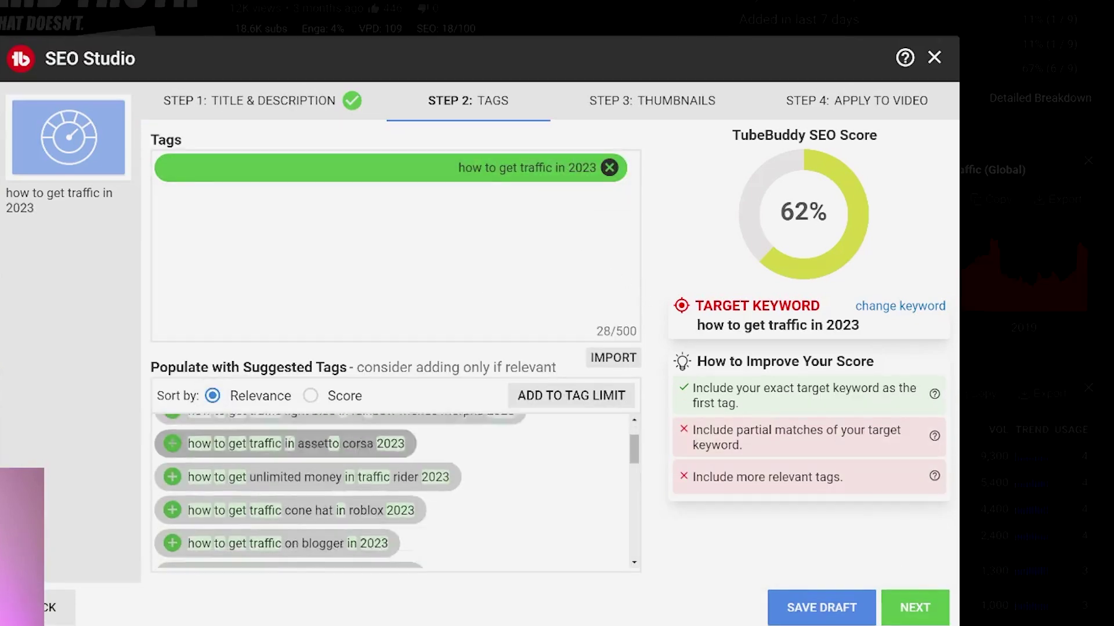
{"action": "scroll", "coordinate": [292, 475], "scroll_direction": "down", "scroll_amount": 2}
{"action": "scroll", "coordinate": [291, 476], "scroll_direction": "down", "scroll_amount": 3}
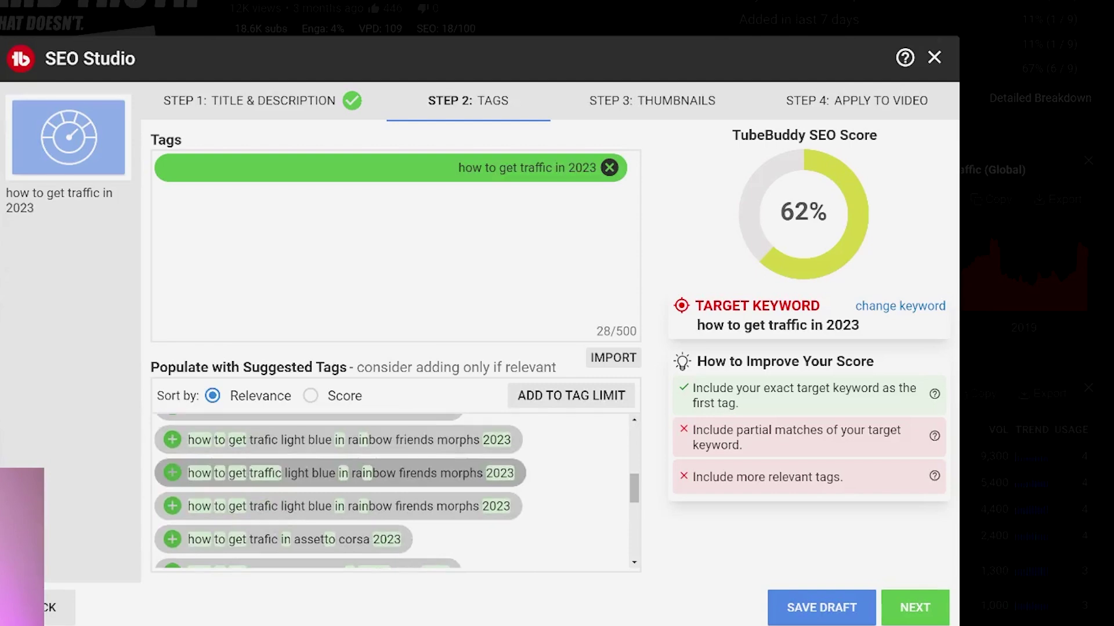
{"action": "scroll", "coordinate": [379, 476], "scroll_direction": "up", "scroll_amount": 5}
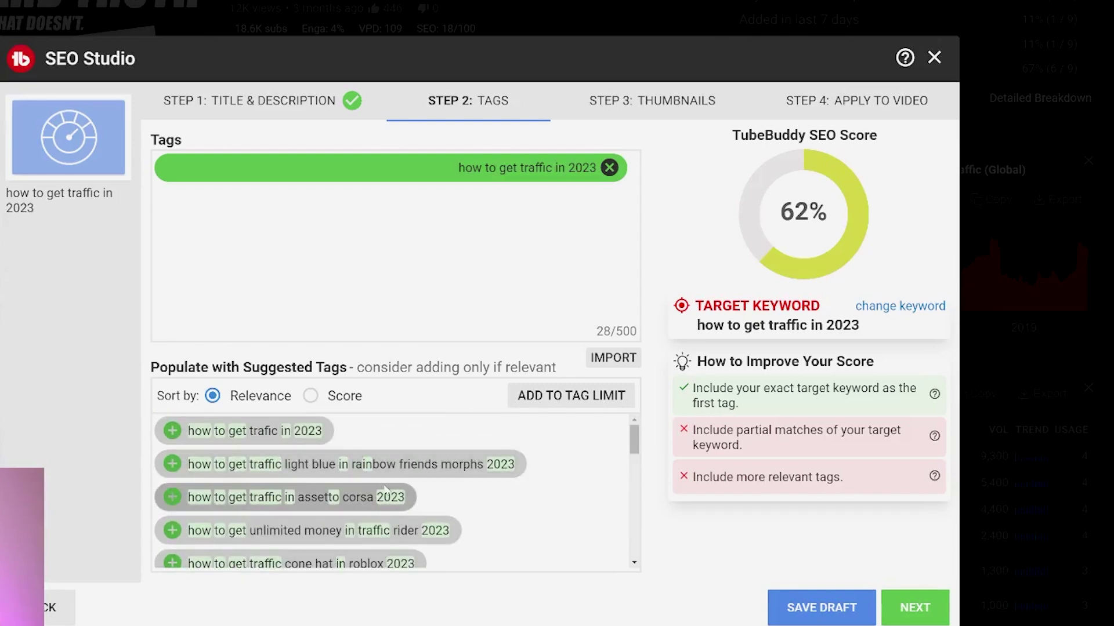
Step: Add the suggested tags 'how to get trafic in 2023', 'traffic light blue', 'assetto corsa traffic' and 'traffic on blogger', then advance to Thumbnails
{"action": "left_click", "coordinate": [171, 431]}
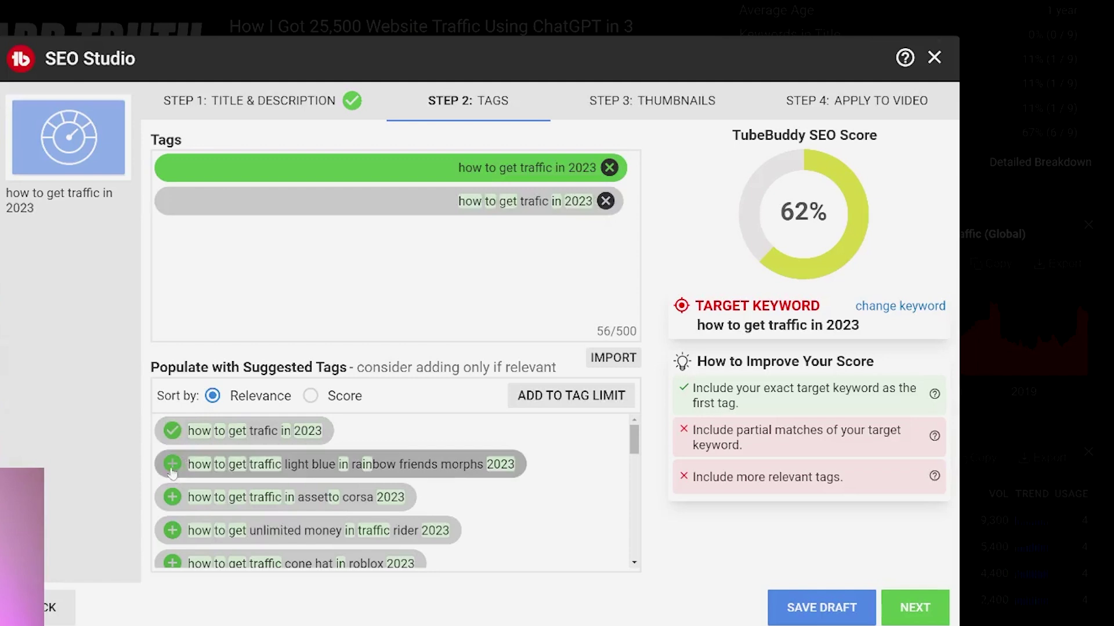
{"action": "left_click", "coordinate": [172, 464]}
{"action": "left_click", "coordinate": [170, 498]}
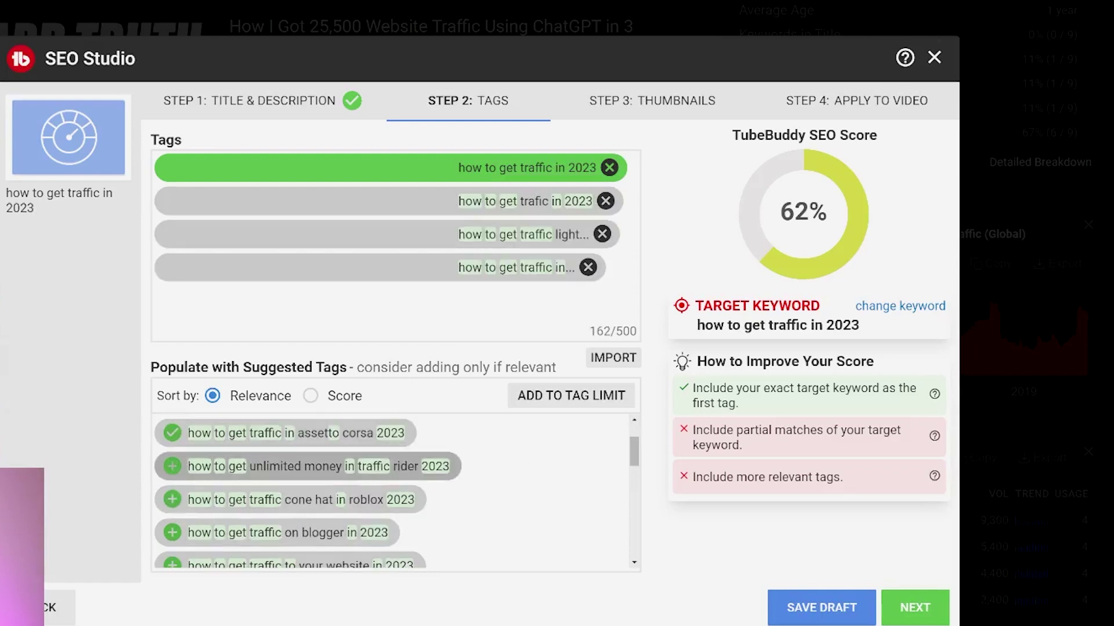
{"action": "left_click", "coordinate": [171, 531]}
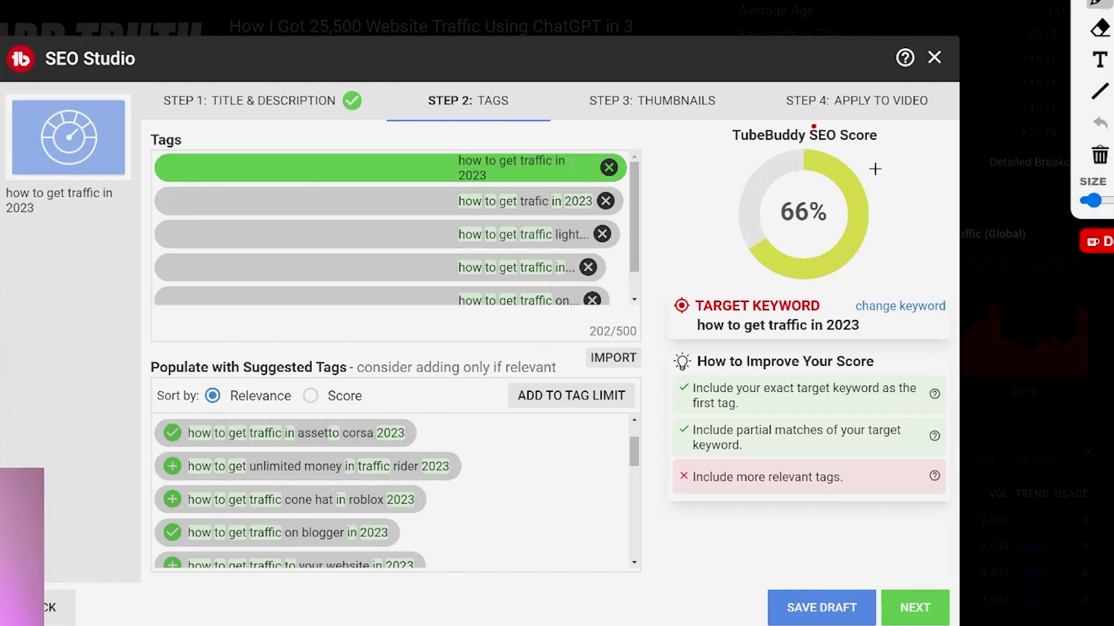
{"action": "left_click", "coordinate": [916, 607]}
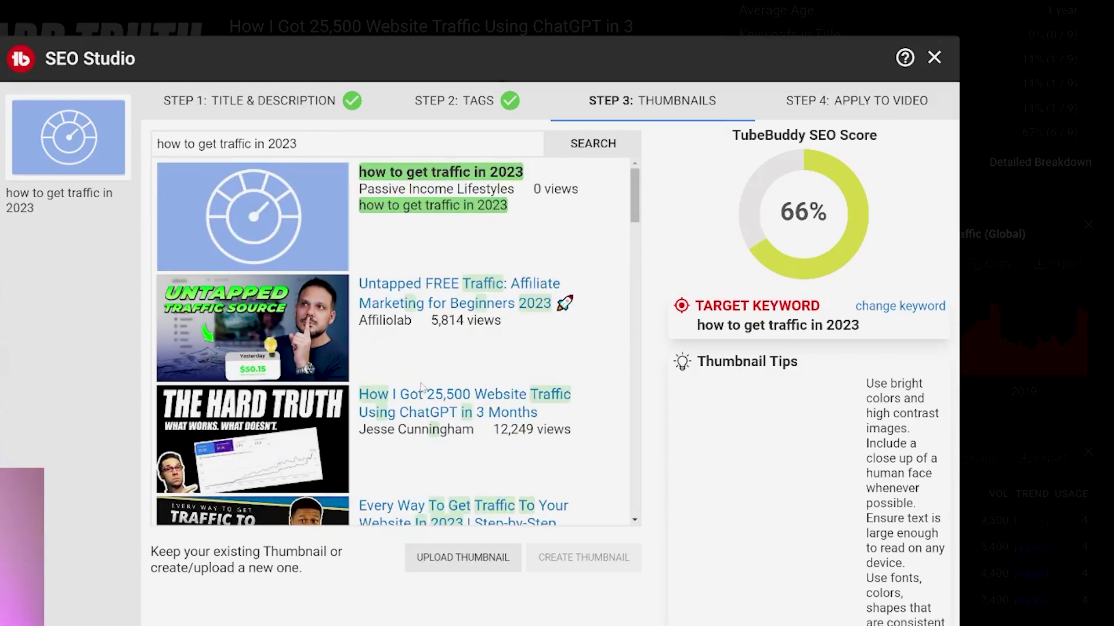
{"action": "scroll", "coordinate": [422, 385], "scroll_direction": "down", "scroll_amount": 1}
{"action": "scroll", "coordinate": [423, 385], "scroll_direction": "down", "scroll_amount": 2}
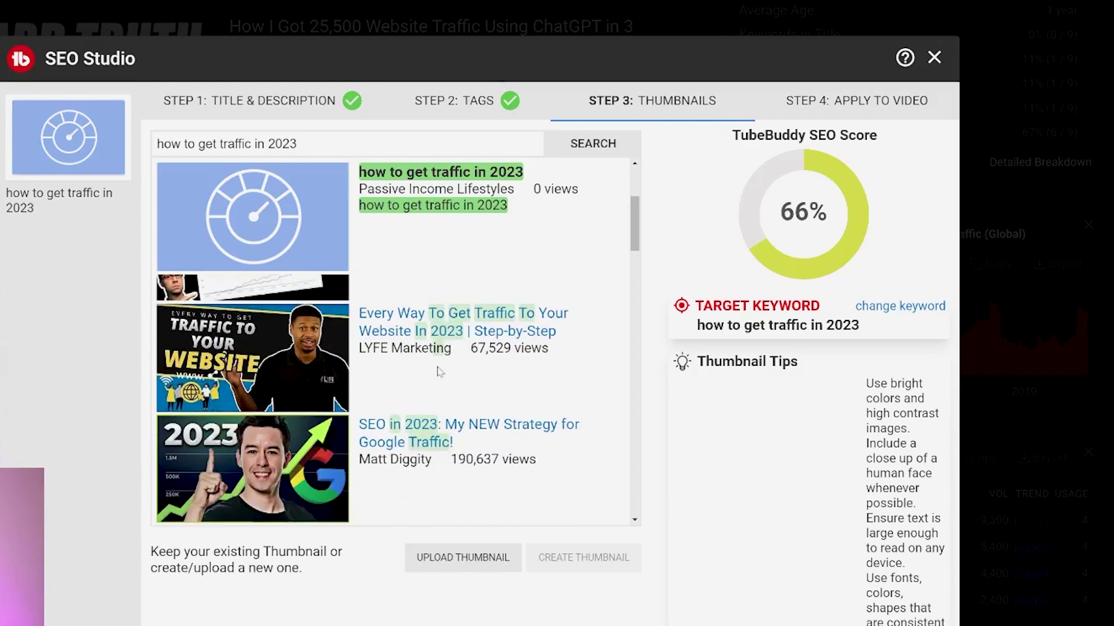
{"action": "scroll", "coordinate": [487, 380], "scroll_direction": "down", "scroll_amount": 2}
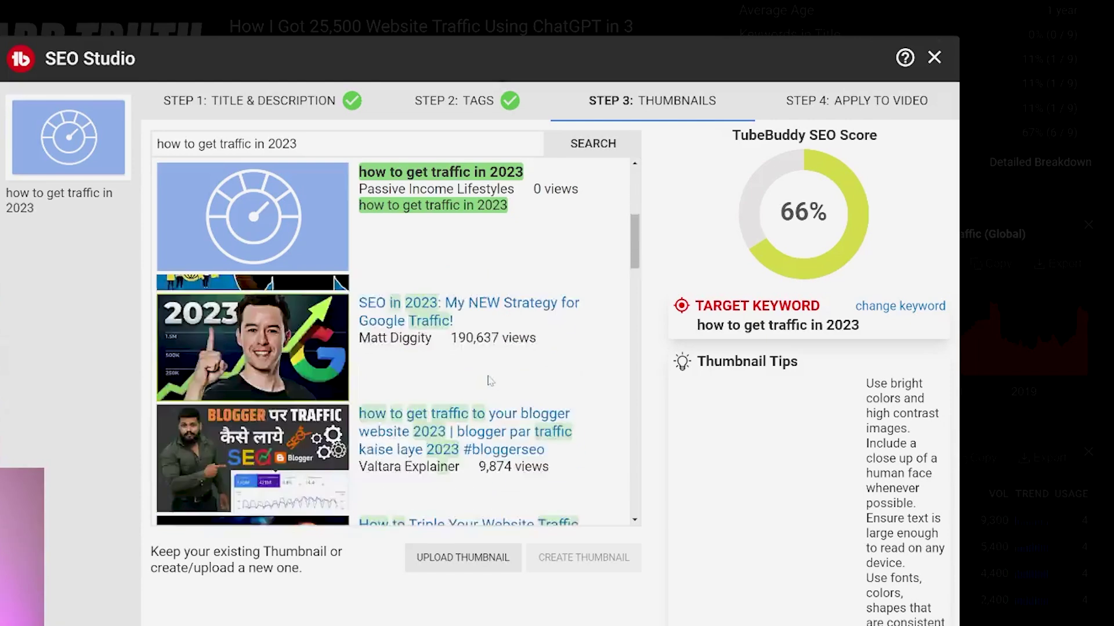
{"action": "scroll", "coordinate": [487, 401], "scroll_direction": "down", "scroll_amount": 2}
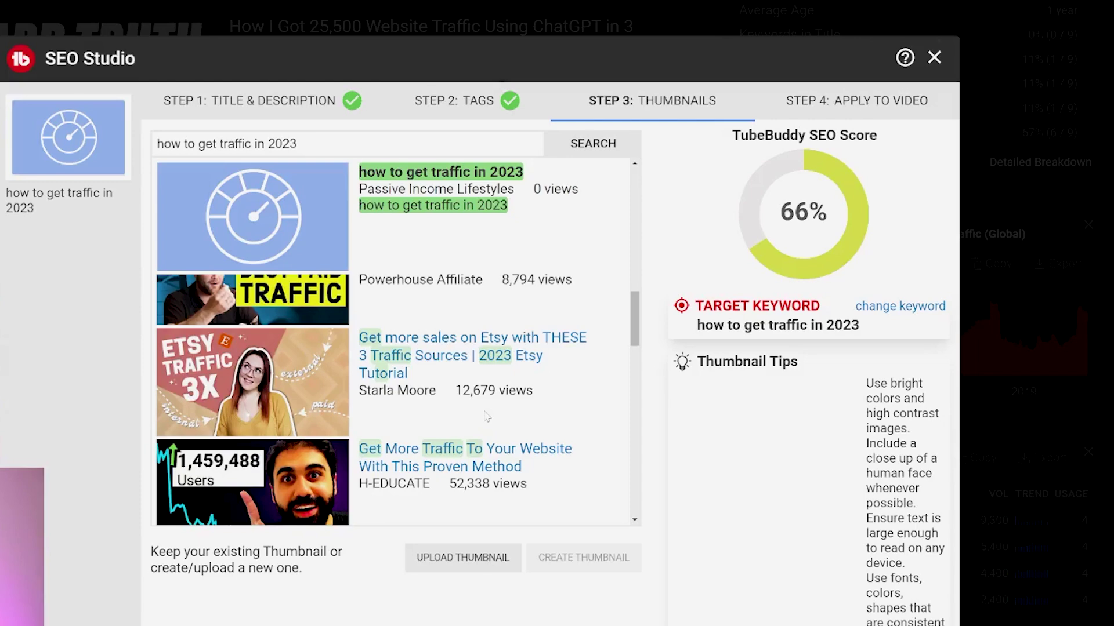
{"action": "scroll", "coordinate": [423, 384], "scroll_direction": "down", "scroll_amount": 3}
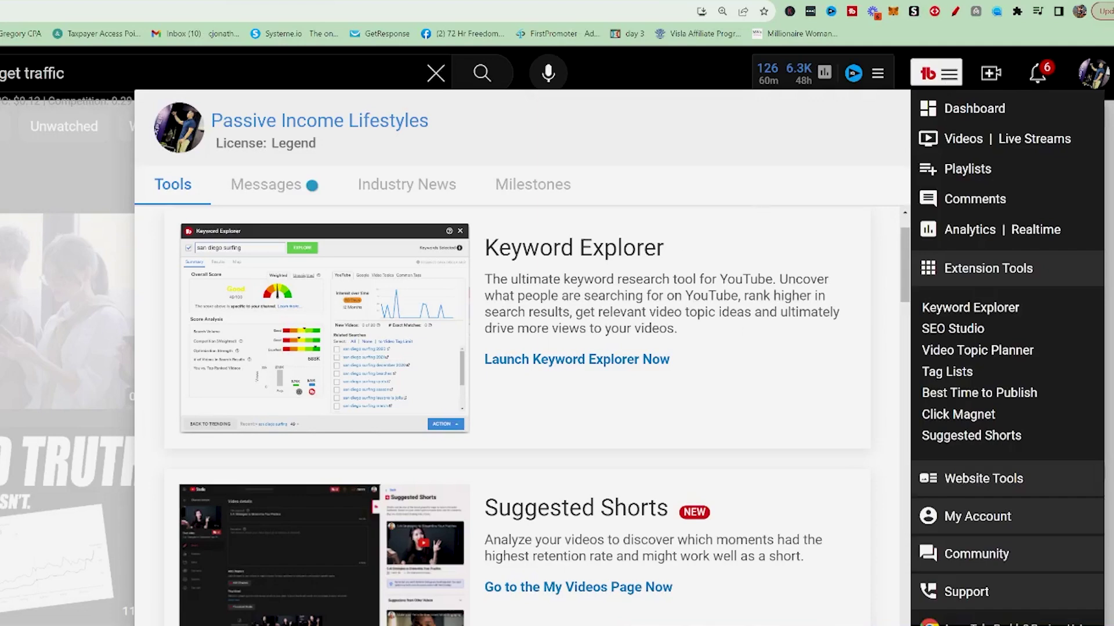
{"action": "scroll", "coordinate": [683, 305], "scroll_direction": "down", "scroll_amount": 3}
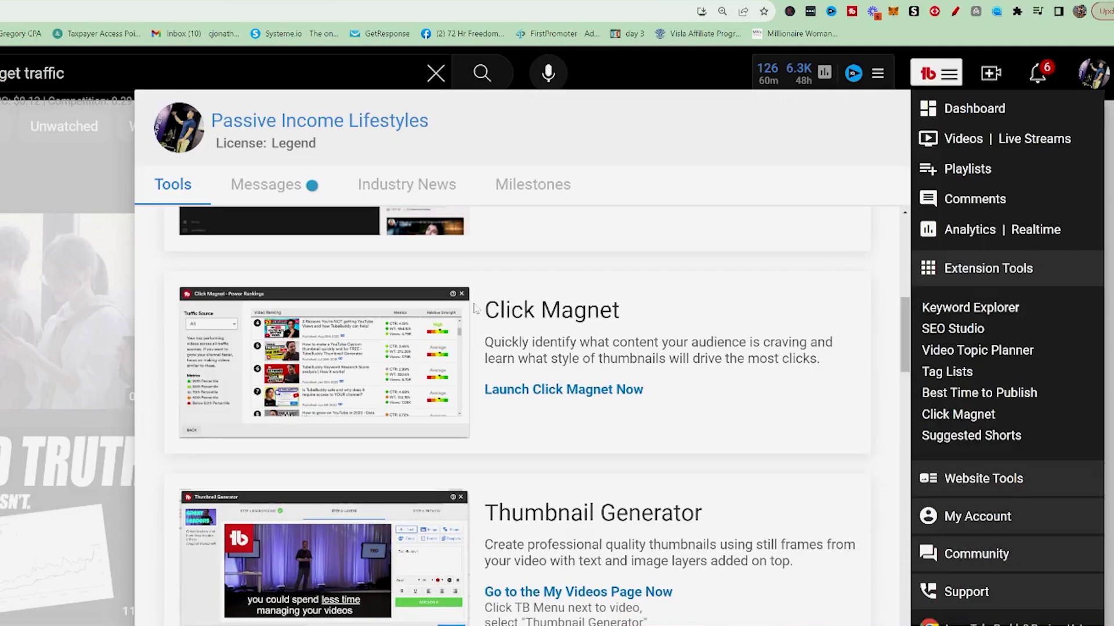
{"action": "left_click_drag", "start_coordinate": [676, 233], "coordinate": [783, 244]}
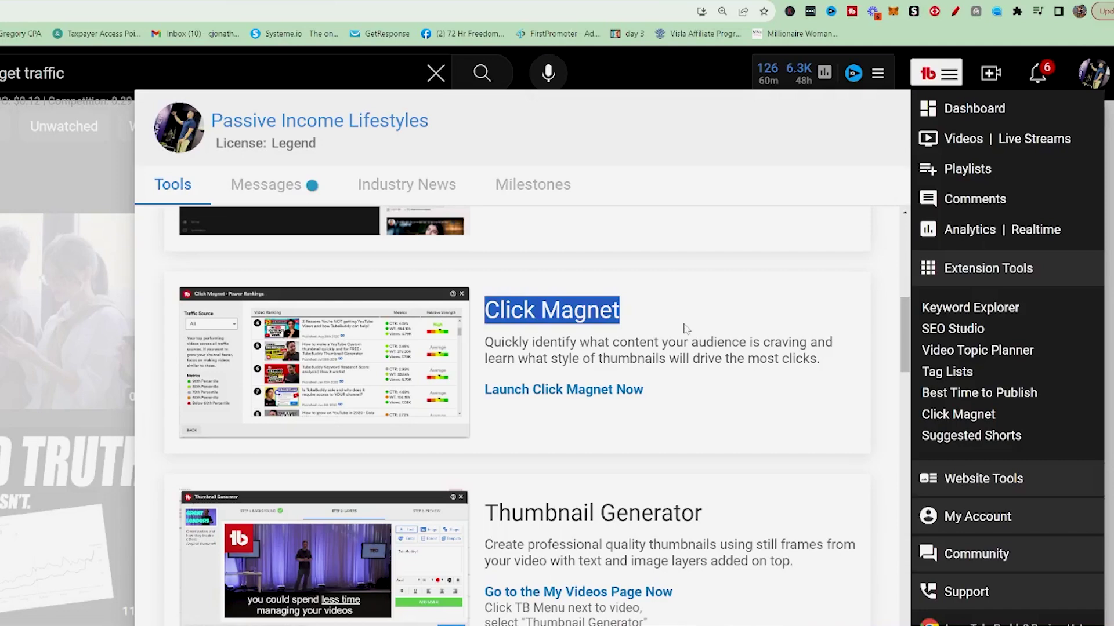
{"action": "scroll", "coordinate": [685, 328], "scroll_direction": "down", "scroll_amount": 3}
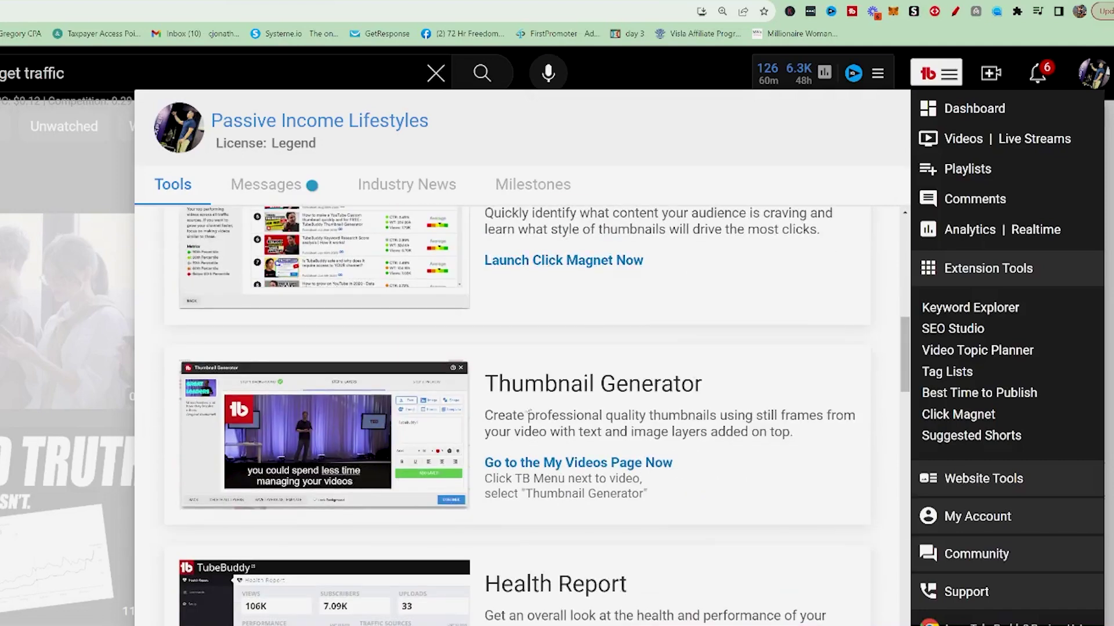
{"action": "left_click_drag", "start_coordinate": [490, 384], "coordinate": [756, 416]}
{"action": "scroll", "coordinate": [684, 349], "scroll_direction": "down", "scroll_amount": 4}
{"action": "left_click_drag", "start_coordinate": [636, 293], "coordinate": [501, 262]}
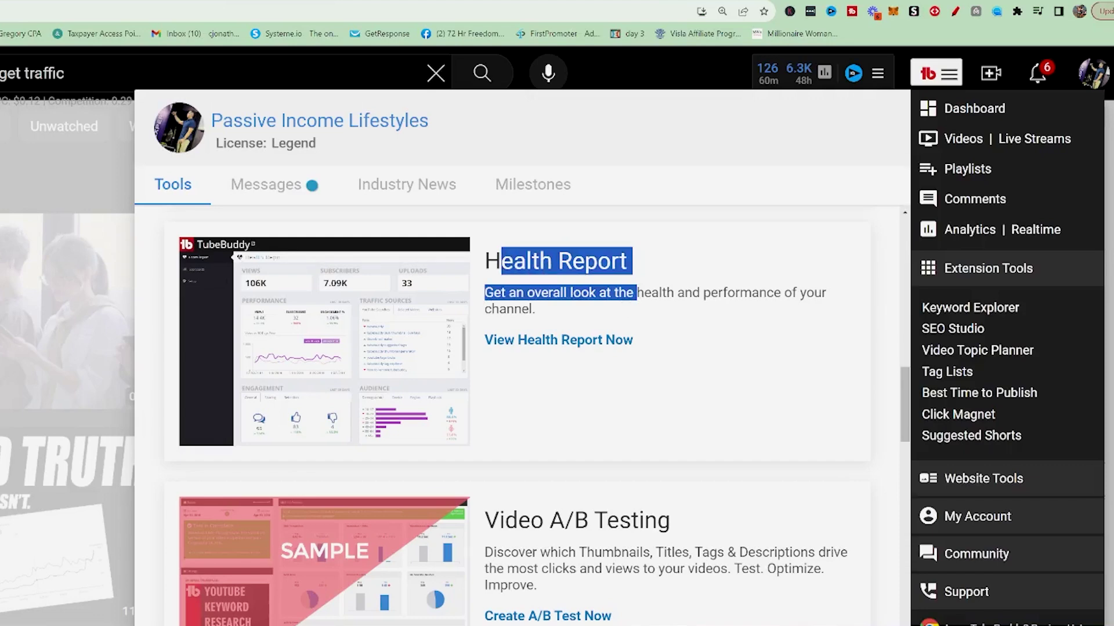
{"action": "scroll", "coordinate": [568, 285], "scroll_direction": "down", "scroll_amount": 4}
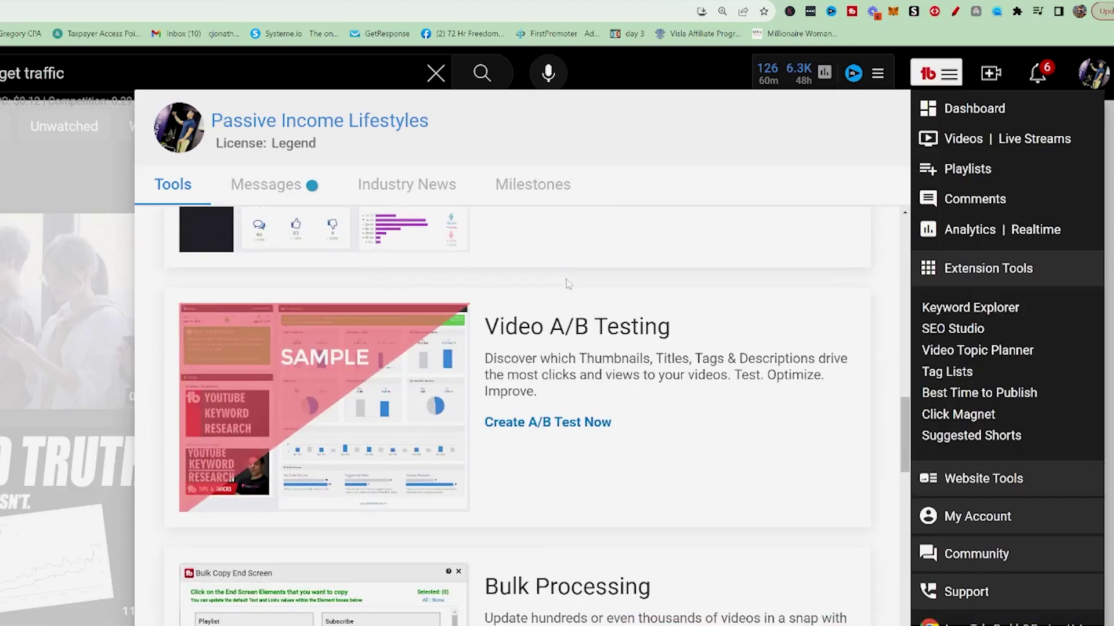
{"action": "scroll", "coordinate": [567, 284], "scroll_direction": "down", "scroll_amount": 4}
{"action": "scroll", "coordinate": [580, 260], "scroll_direction": "down", "scroll_amount": 5}
{"action": "scroll", "coordinate": [566, 287], "scroll_direction": "down", "scroll_amount": 3}
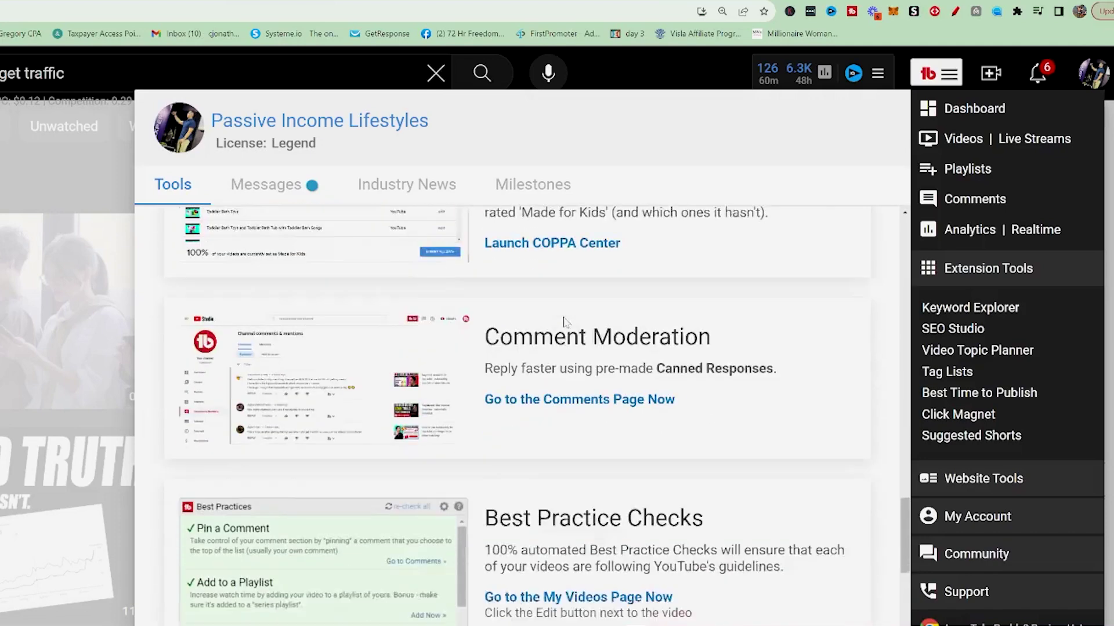
{"action": "scroll", "coordinate": [566, 322], "scroll_direction": "down", "scroll_amount": 2}
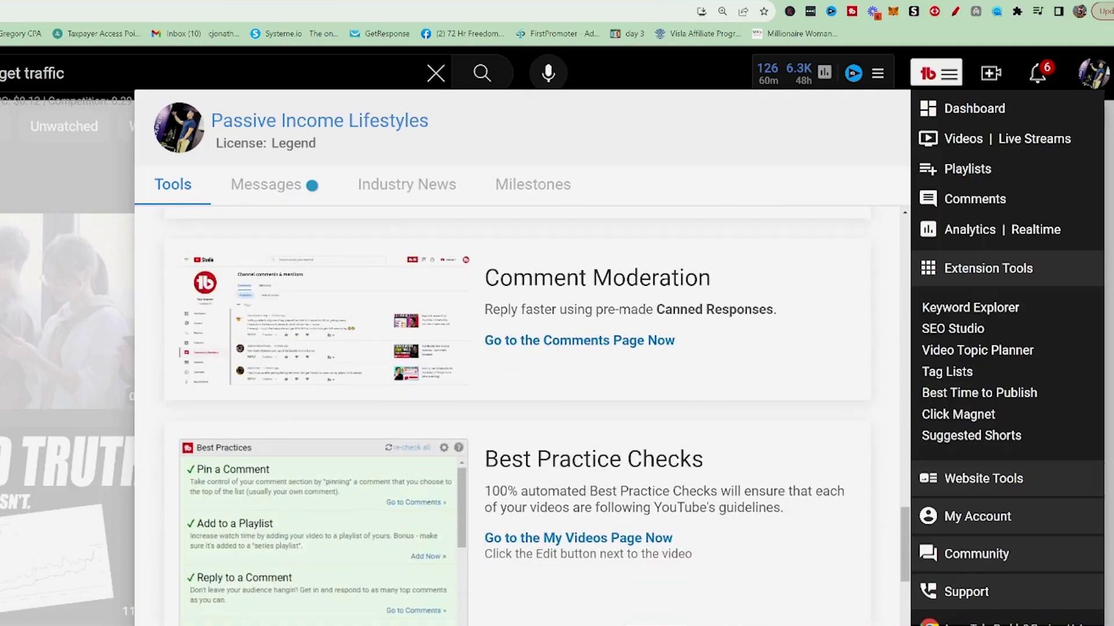
{"action": "scroll", "coordinate": [566, 321], "scroll_direction": "down", "scroll_amount": 4}
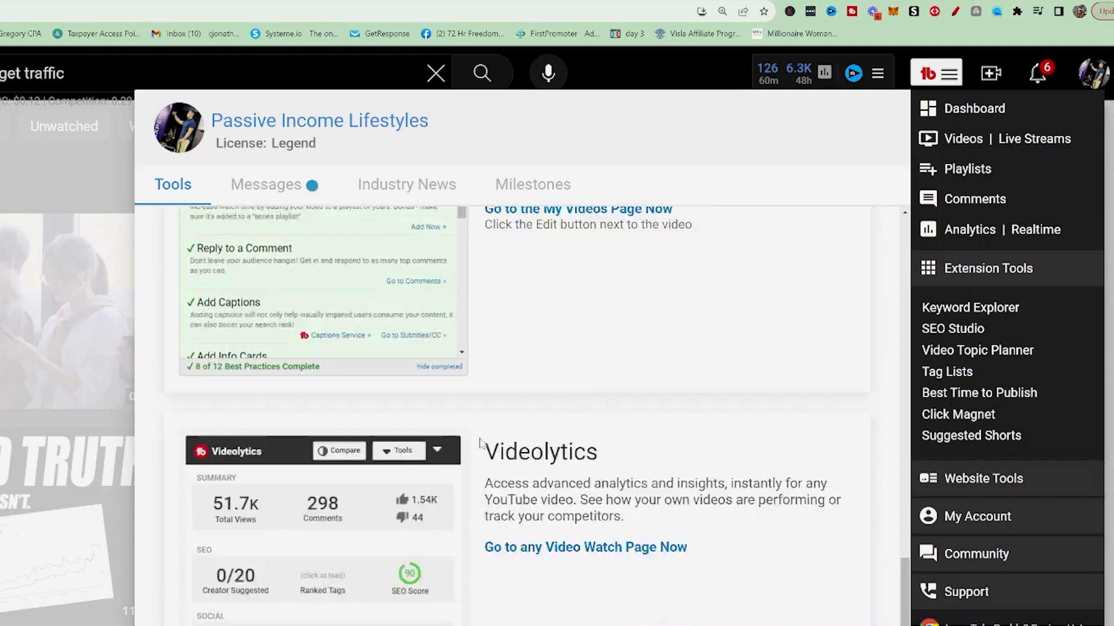
{"action": "scroll", "coordinate": [522, 348], "scroll_direction": "down", "scroll_amount": 3}
{"action": "left_click_drag", "start_coordinate": [499, 329], "coordinate": [587, 329]}
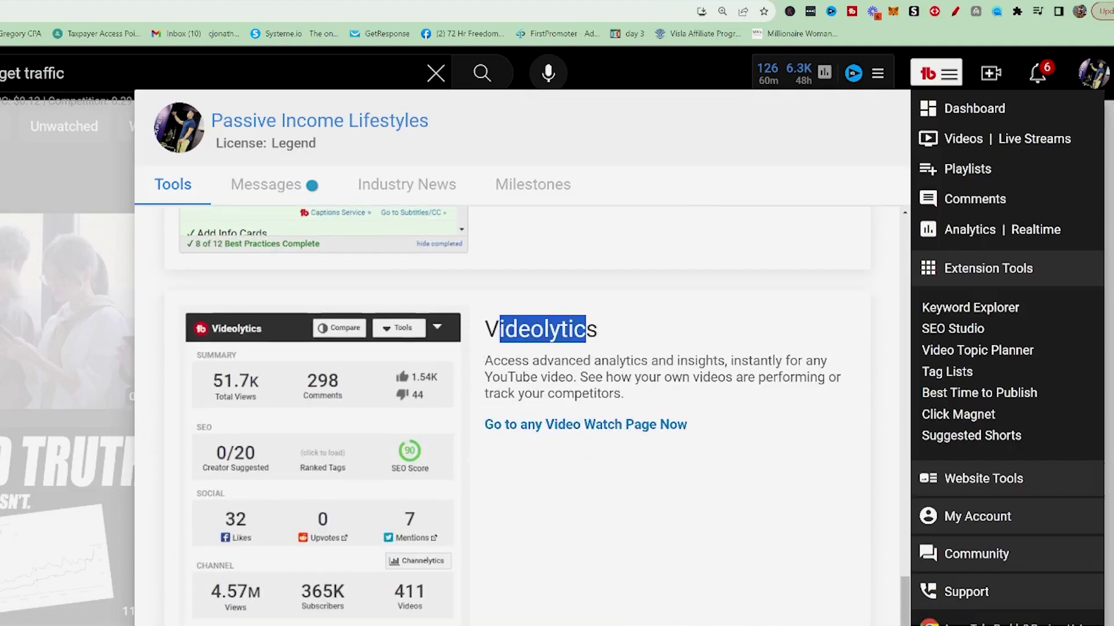
{"action": "scroll", "coordinate": [522, 336], "scroll_direction": "down", "scroll_amount": 3}
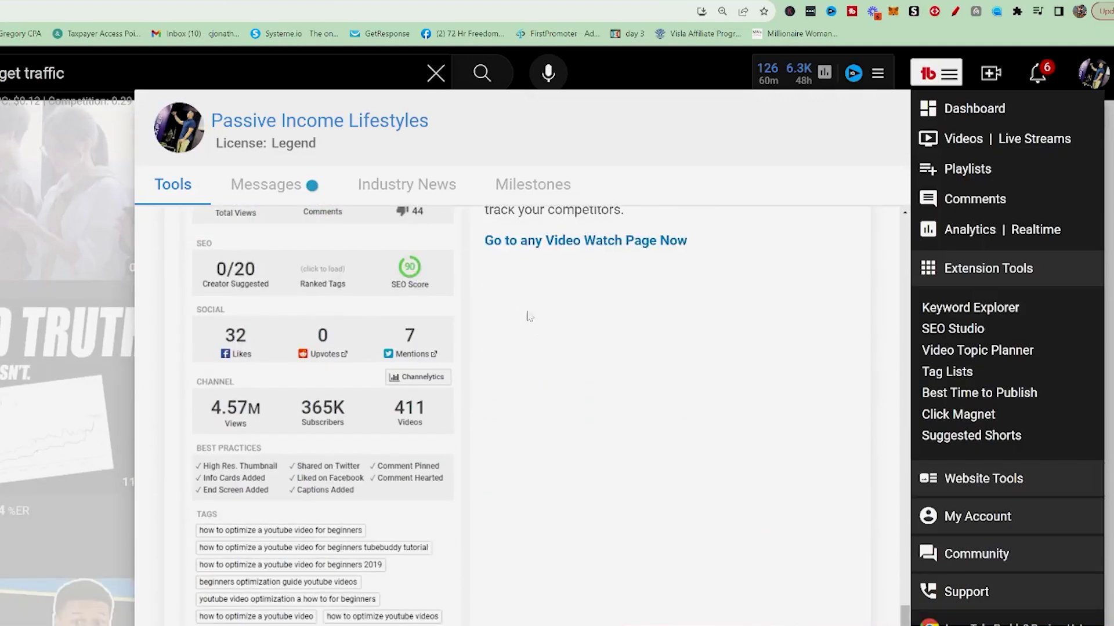
{"action": "scroll", "coordinate": [652, 401], "scroll_direction": "up", "scroll_amount": 6}
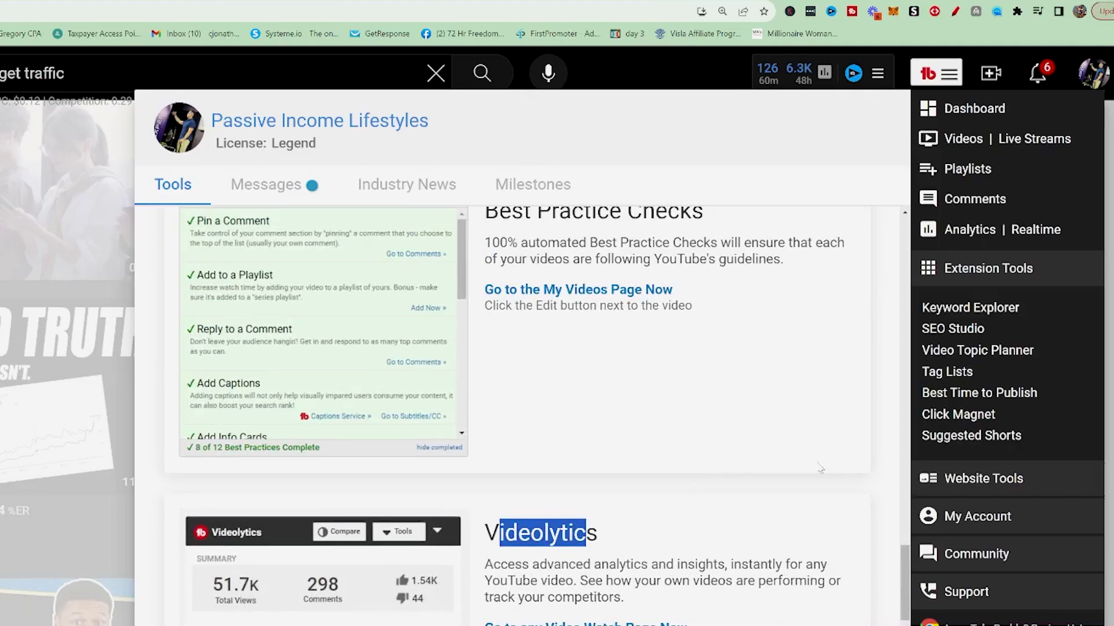
{"action": "scroll", "coordinate": [799, 476], "scroll_direction": "up", "scroll_amount": 1}
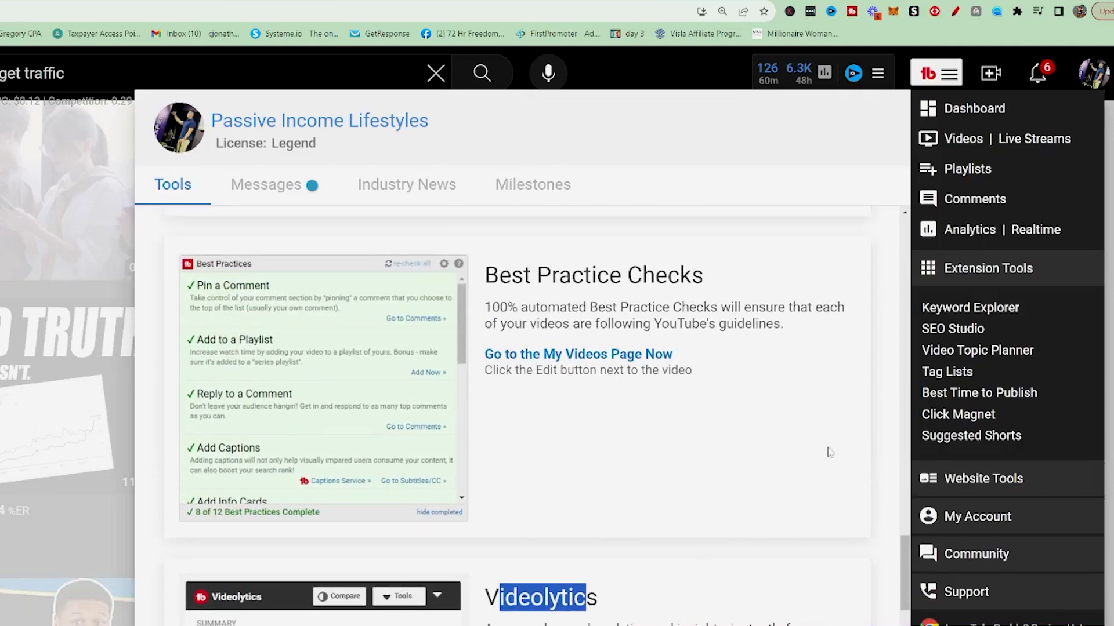